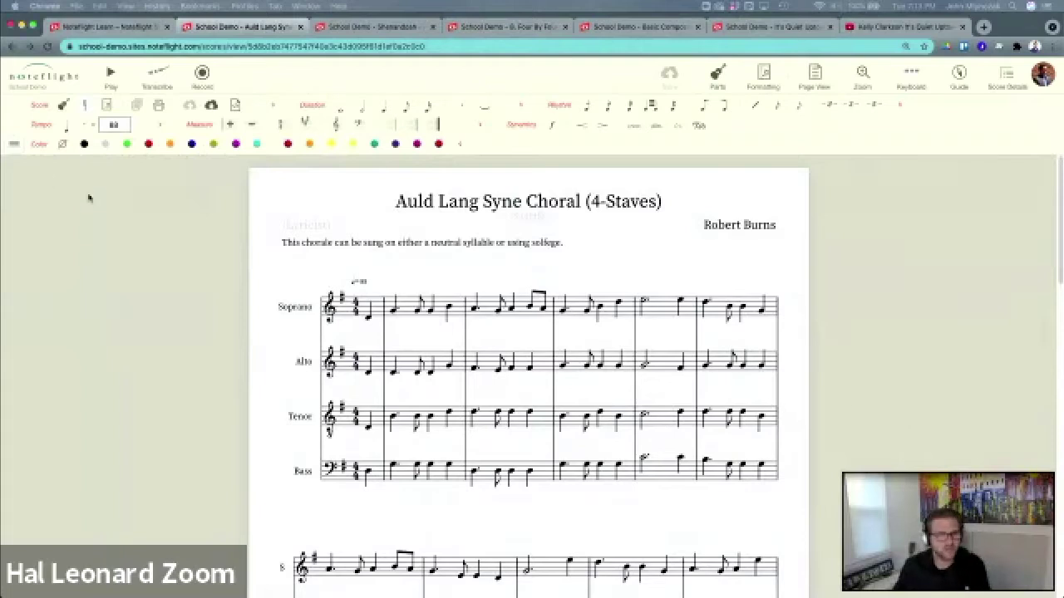
Open the hamburger section list at the left of the score's toolbar
{"action": "left_click", "coordinate": [14, 146]}
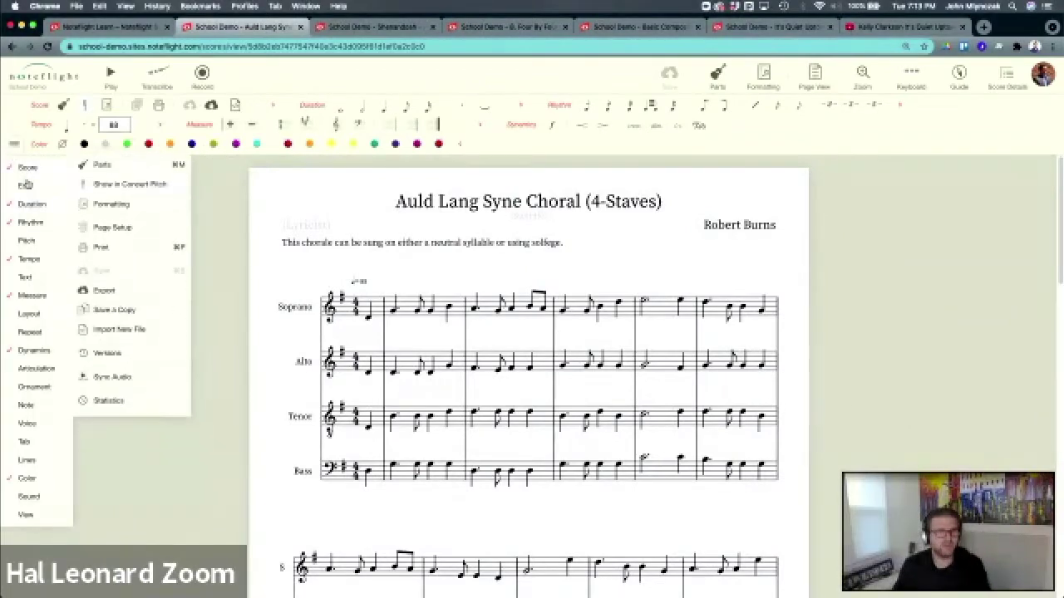
Browse the Pitch, Duration and Edit sections, then choose Edit > Keyboard Shortcuts
{"action": "mouse_move", "coordinate": [28, 212]}
{"action": "mouse_move", "coordinate": [27, 242]}
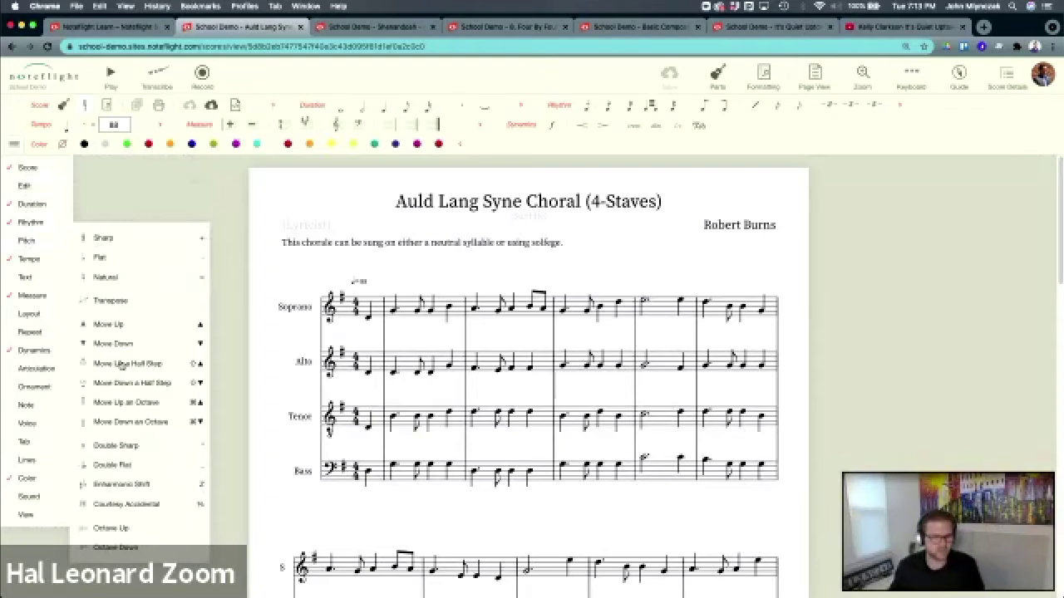
{"action": "left_click", "coordinate": [26, 208]}
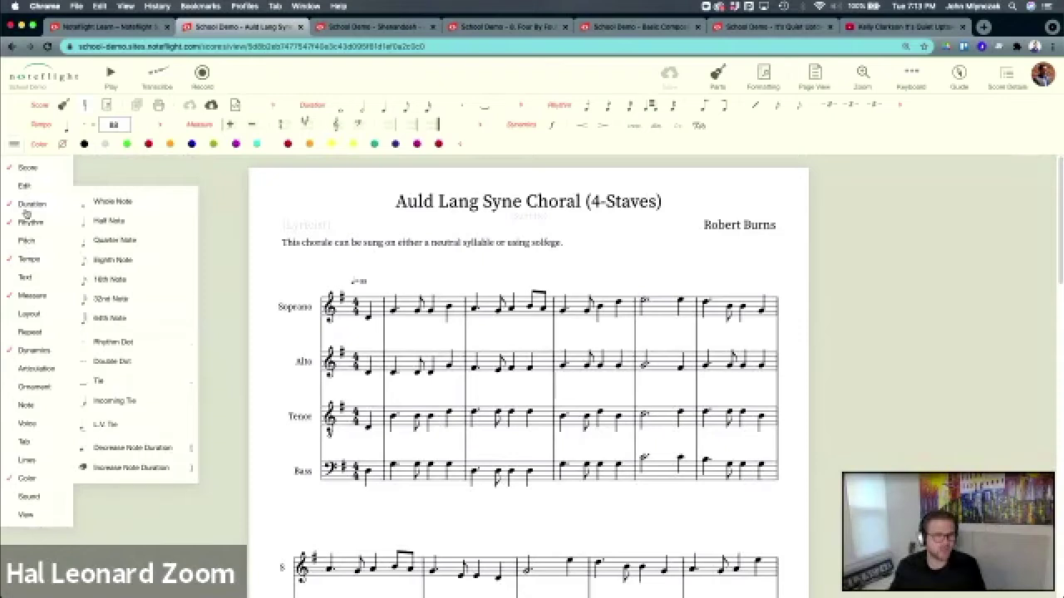
{"action": "mouse_move", "coordinate": [28, 186]}
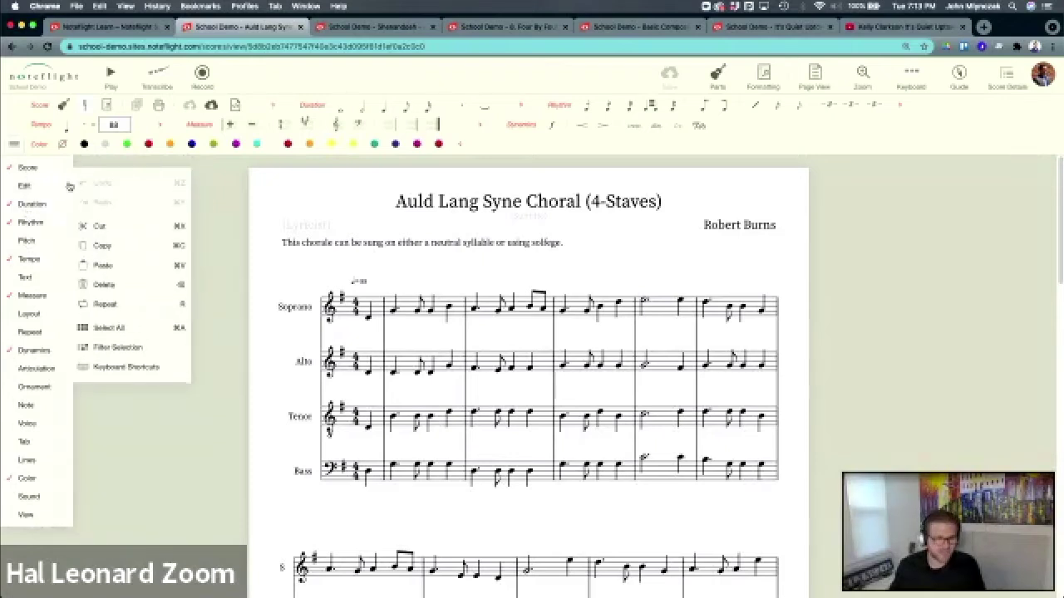
{"action": "left_click", "coordinate": [132, 367]}
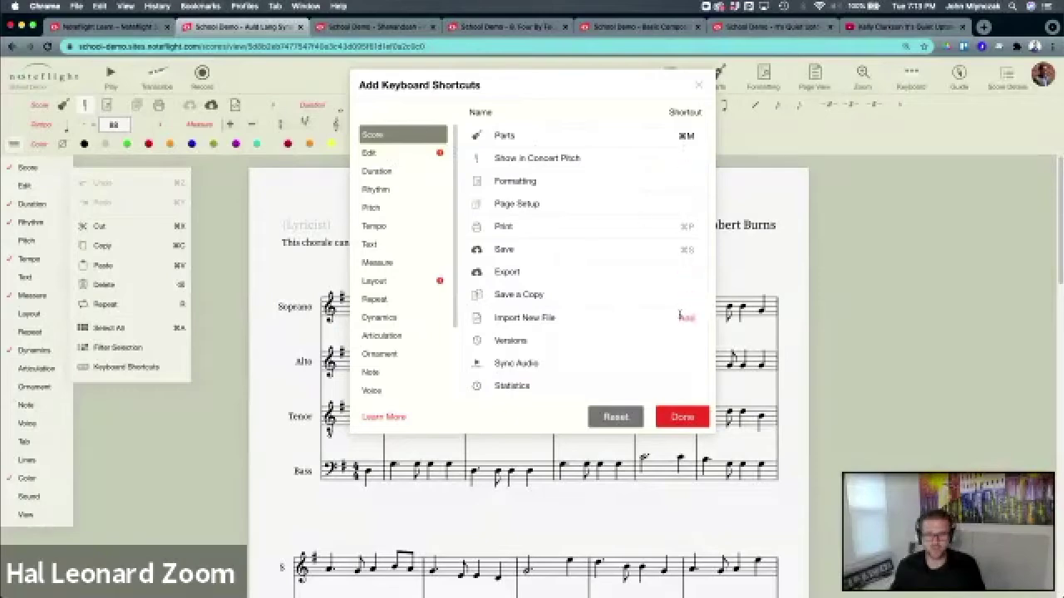
Look through the Edit, Layout, Duration and Rhythm shortcut categories, ending on Pitch with Transpose
{"action": "left_click", "coordinate": [399, 153]}
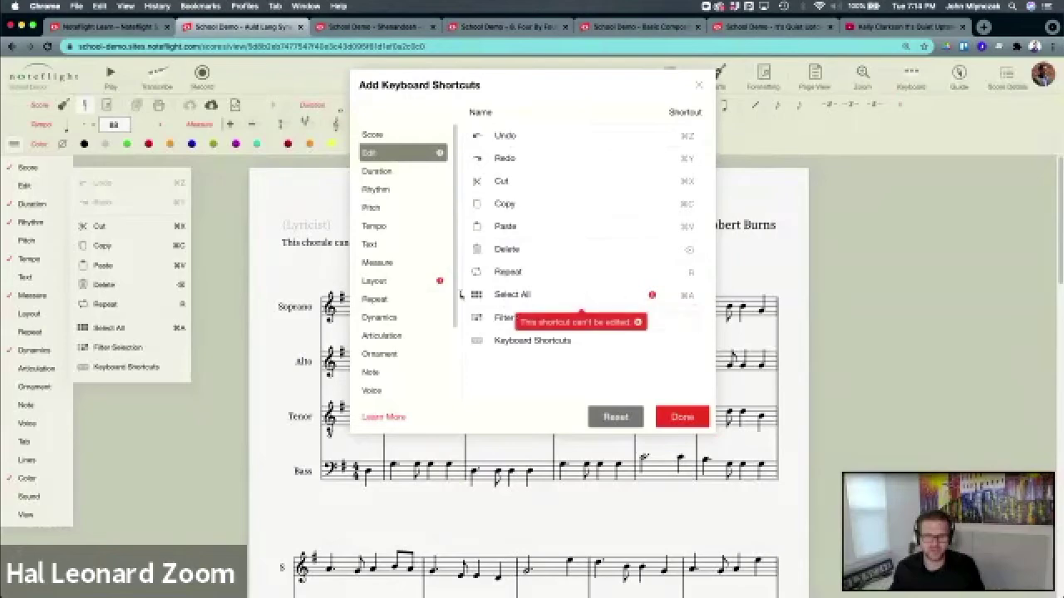
{"action": "left_click", "coordinate": [384, 281]}
{"action": "left_click", "coordinate": [686, 226]}
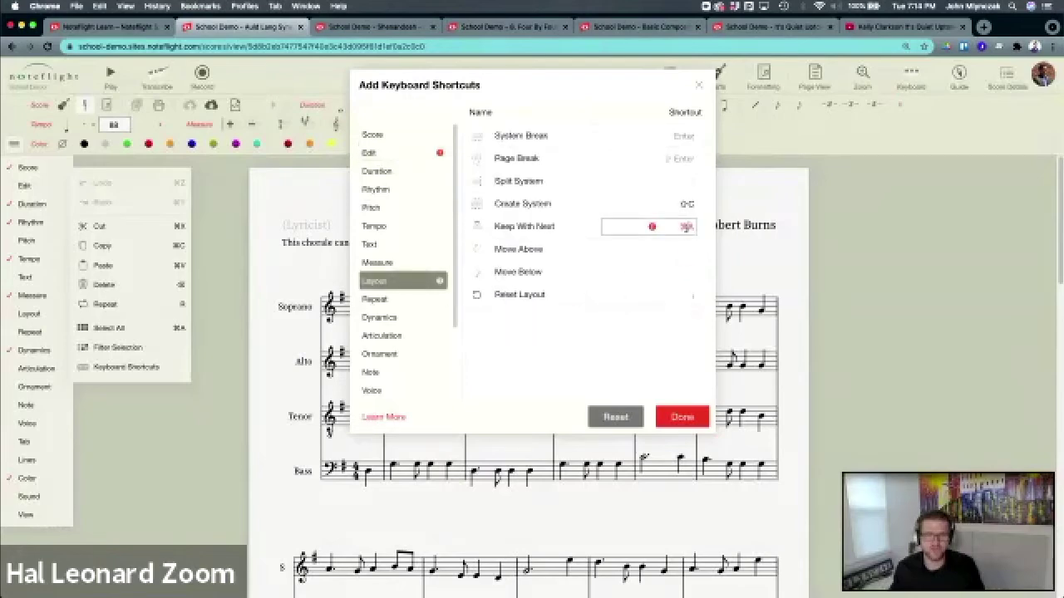
{"action": "key", "text": "Escape"}
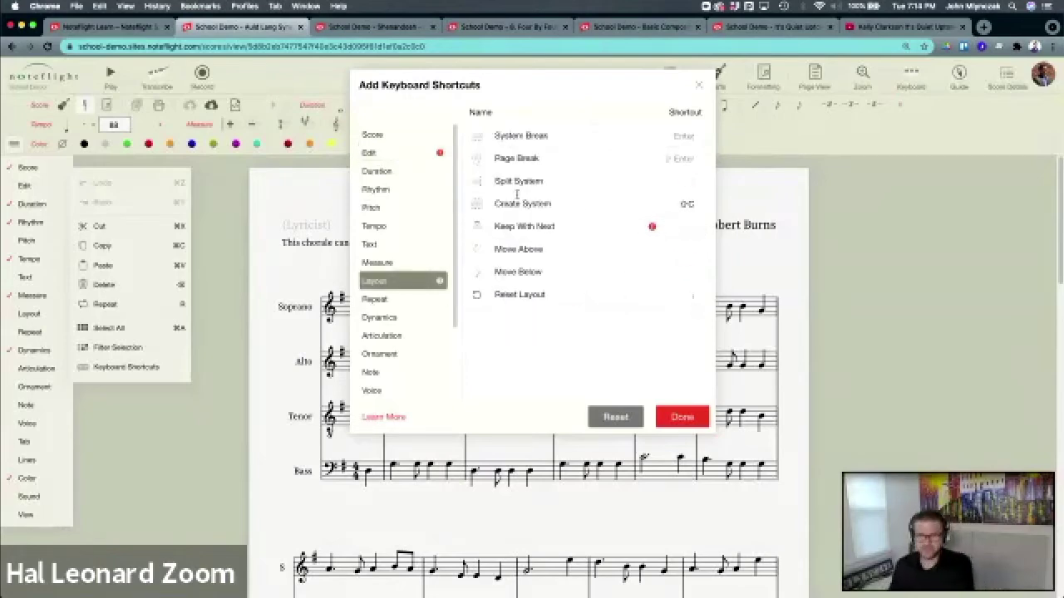
{"action": "left_click", "coordinate": [406, 154]}
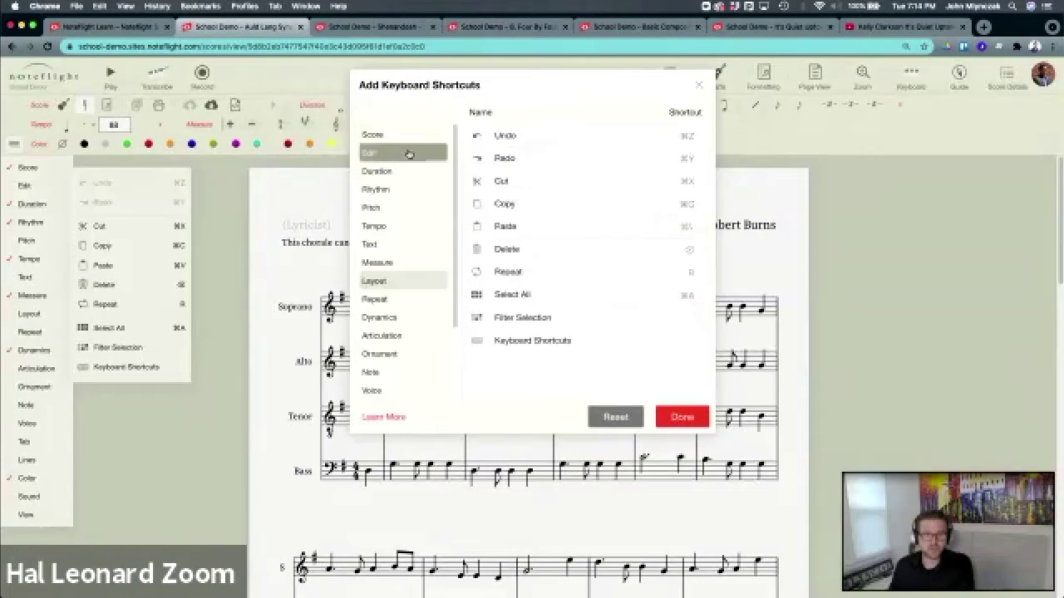
{"action": "left_click", "coordinate": [401, 172]}
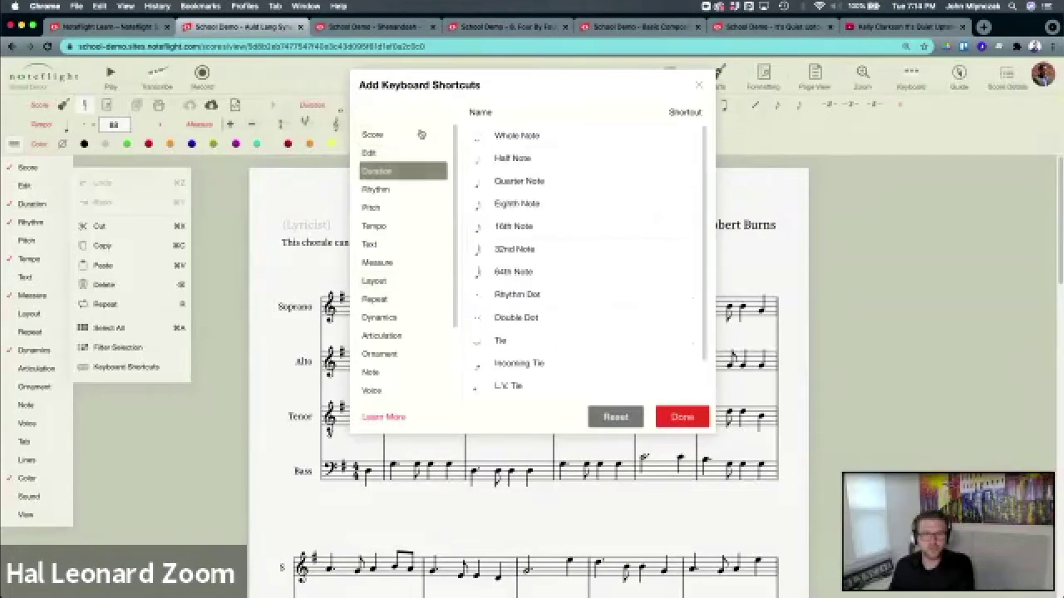
{"action": "left_click", "coordinate": [391, 153]}
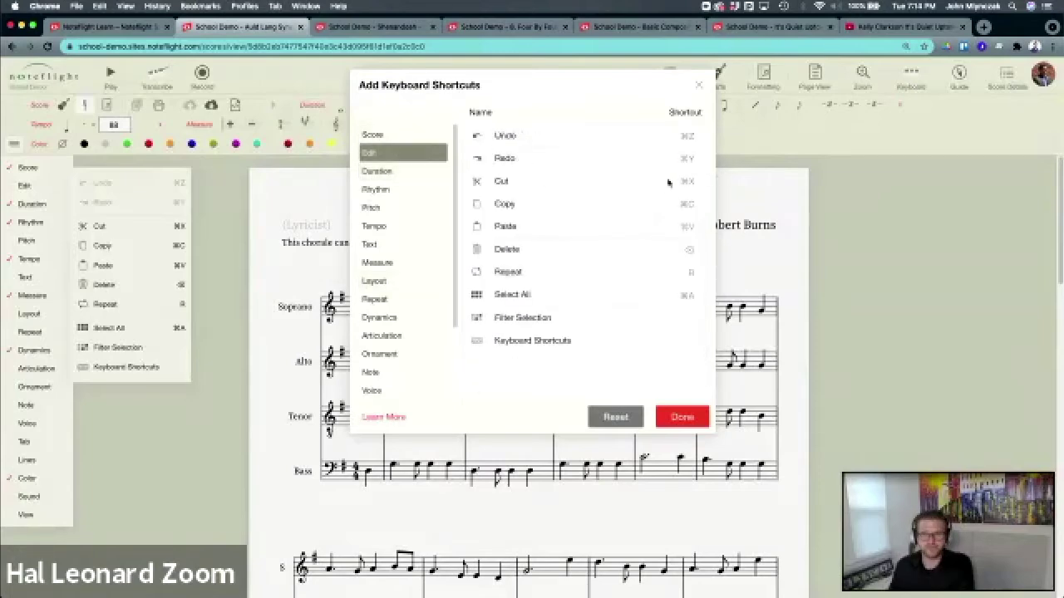
{"action": "left_click", "coordinate": [371, 190]}
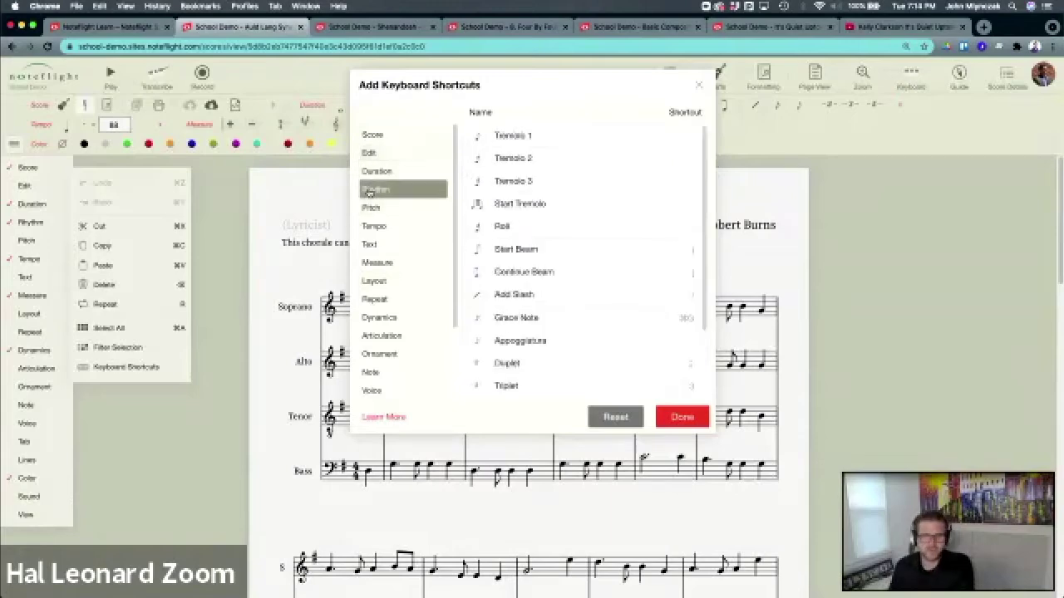
{"action": "left_click", "coordinate": [375, 211]}
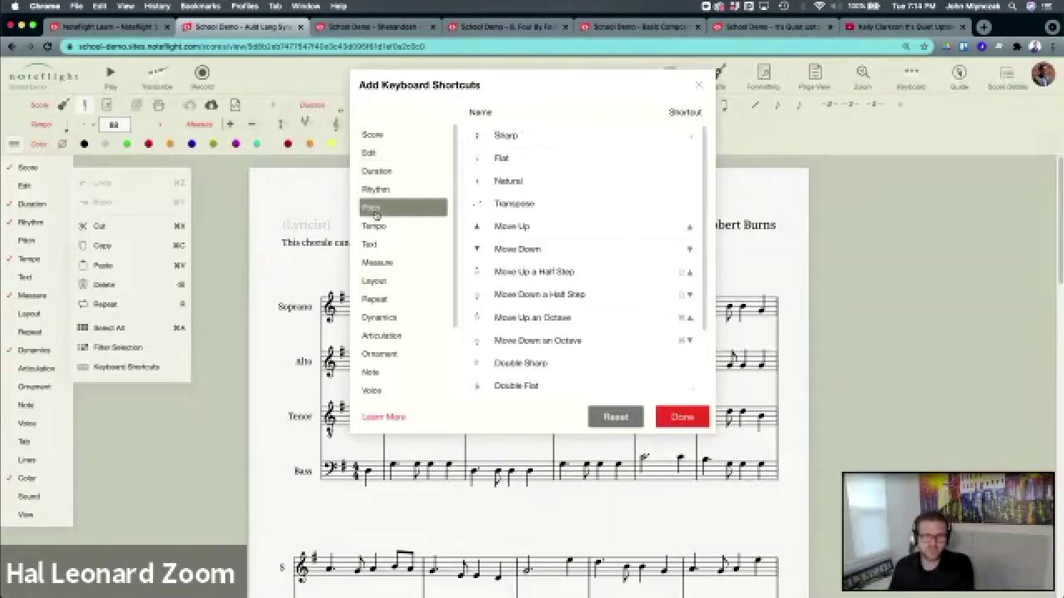
Assign Shift+T to Transpose after confirming plain T is already taken by a Text command
{"action": "left_click", "coordinate": [683, 205]}
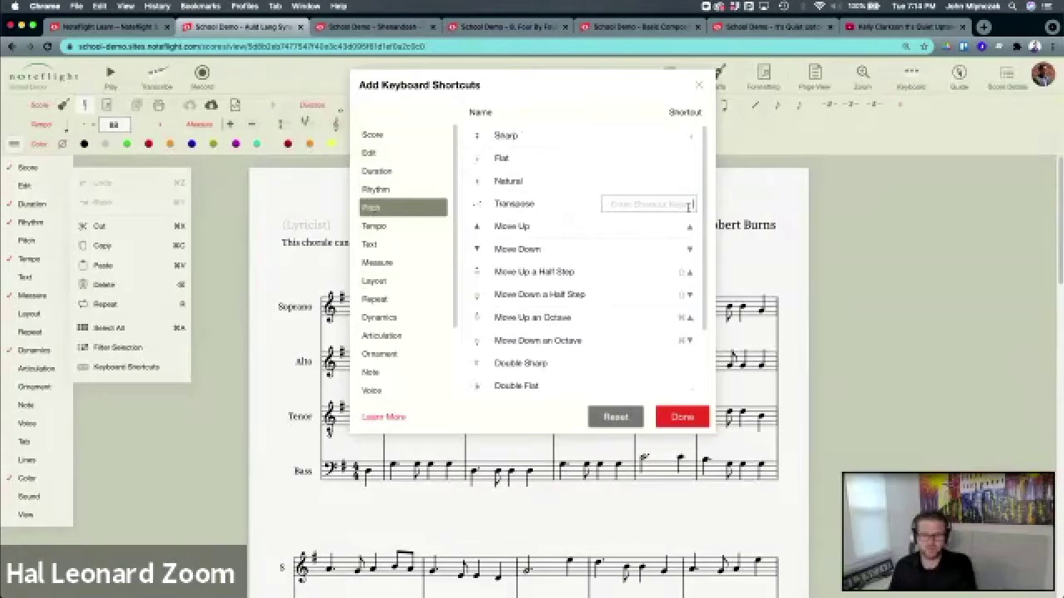
{"action": "key", "text": "shift+t"}
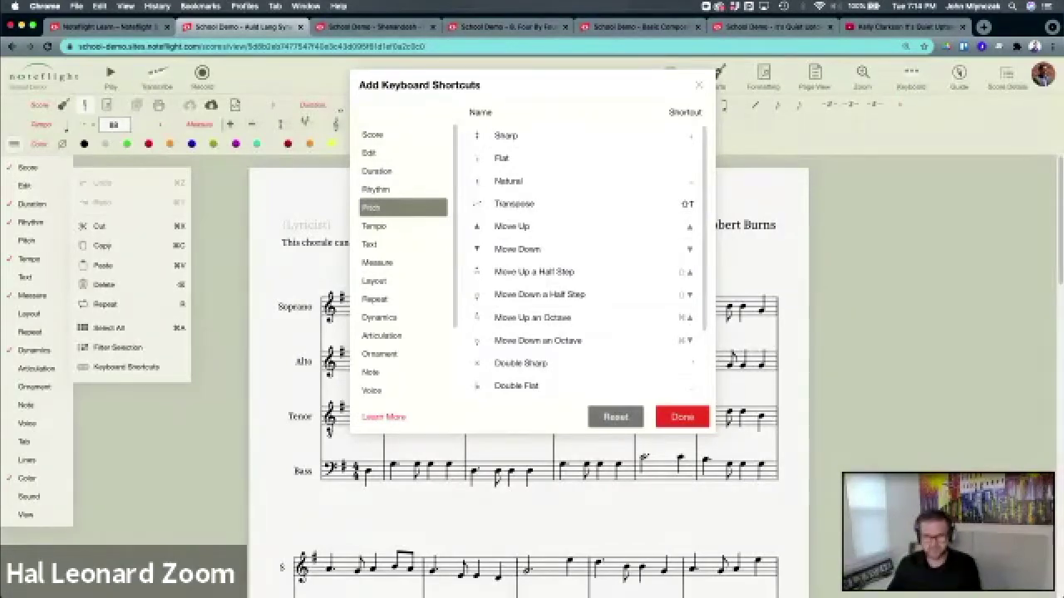
{"action": "left_click", "coordinate": [699, 204]}
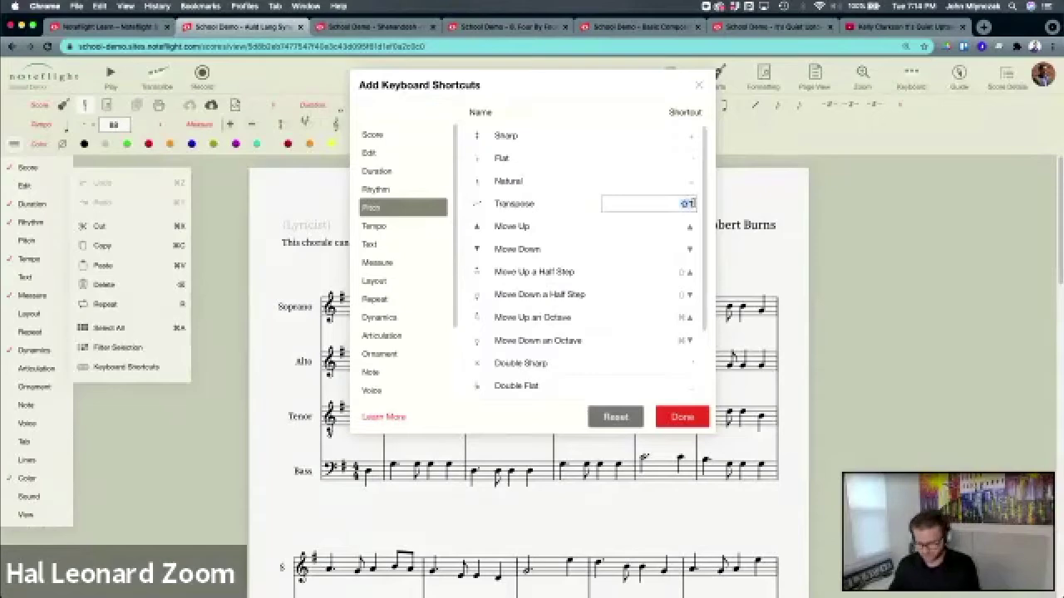
{"action": "key", "text": "t"}
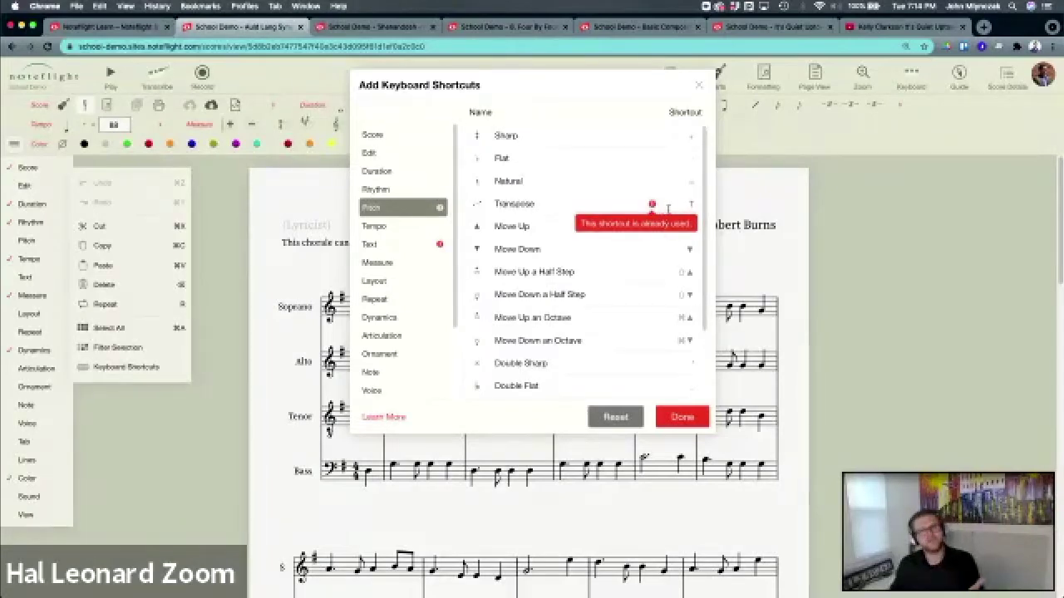
{"action": "left_click", "coordinate": [420, 245]}
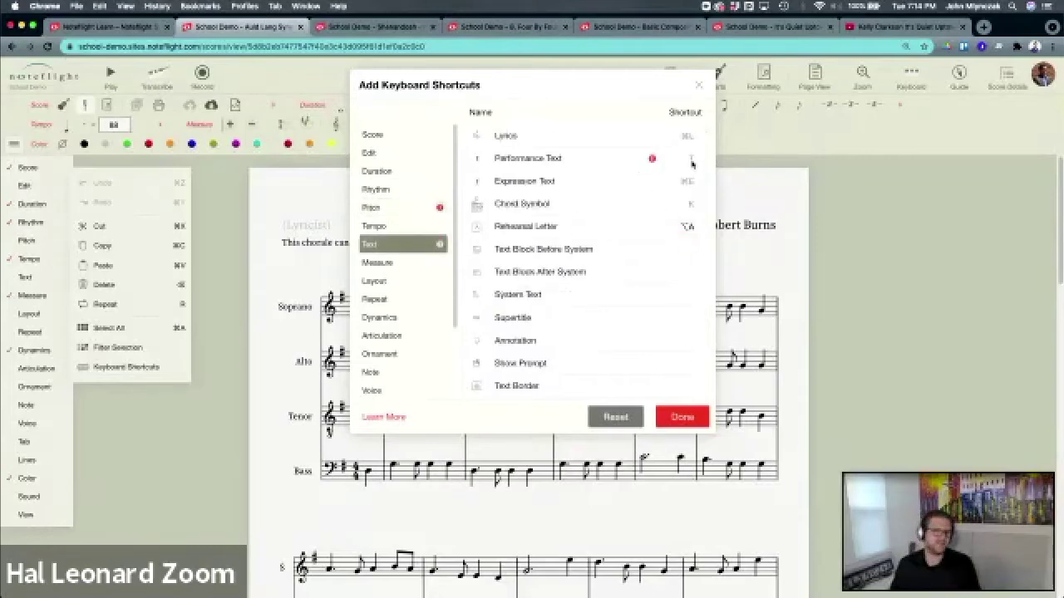
{"action": "left_click", "coordinate": [424, 208]}
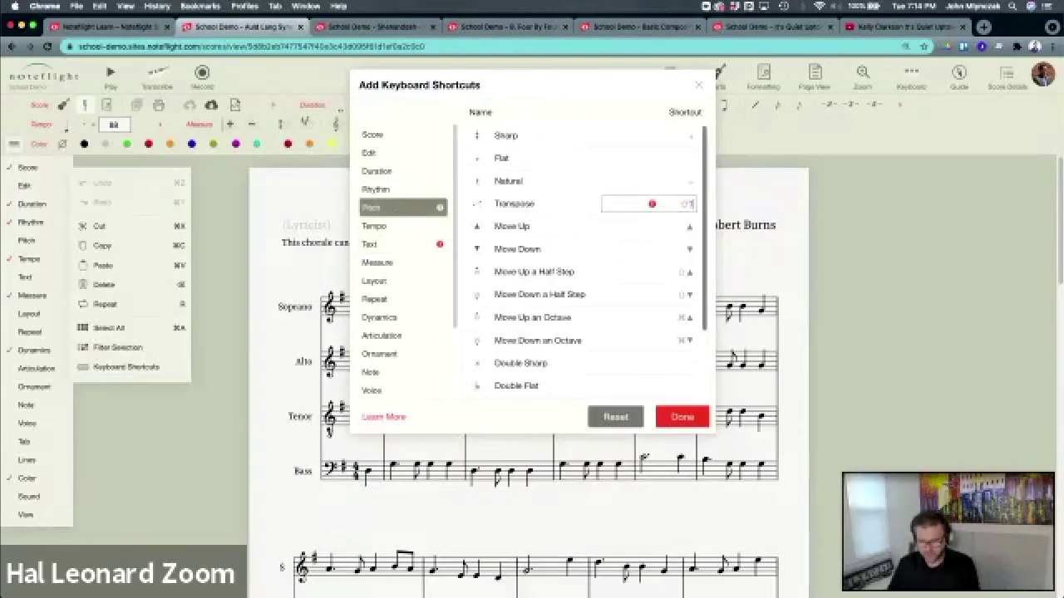
{"action": "key", "text": "shift+t"}
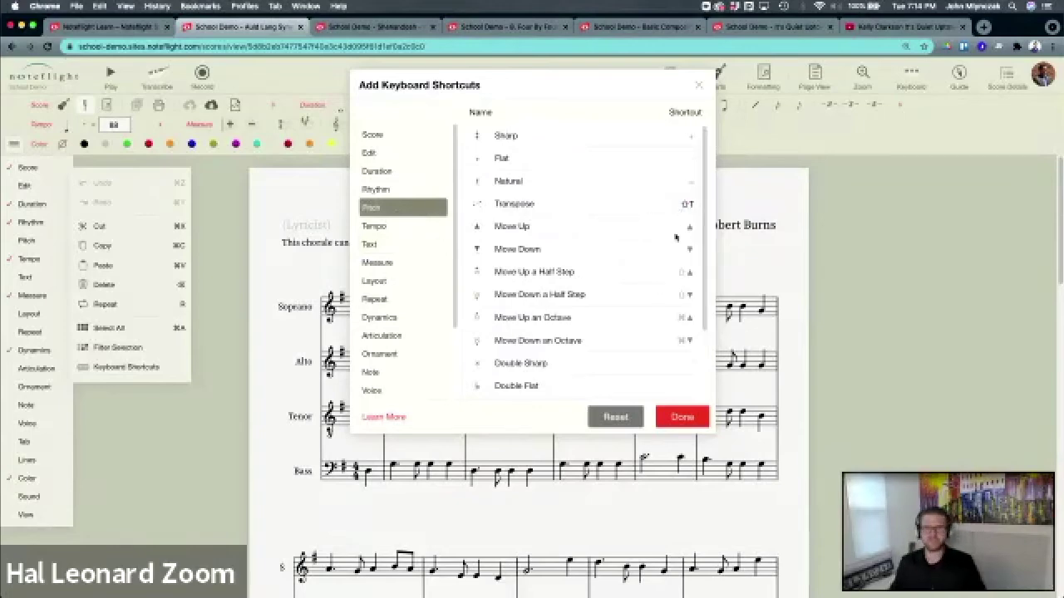
Close the shortcuts dialog and test selecting and clearing the whole score
{"action": "left_click", "coordinate": [682, 416]}
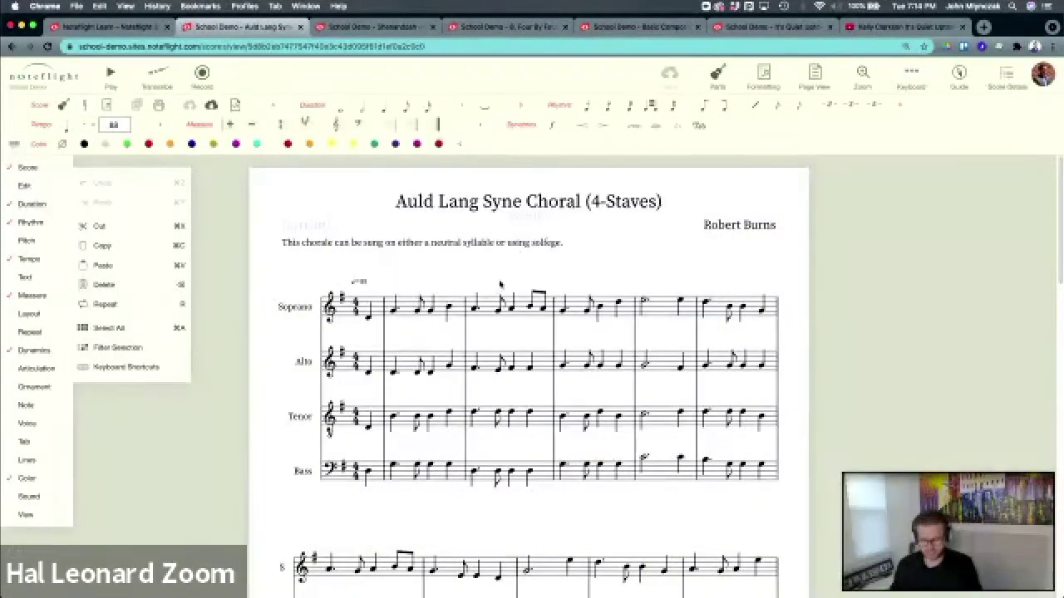
{"action": "key", "text": "super+a"}
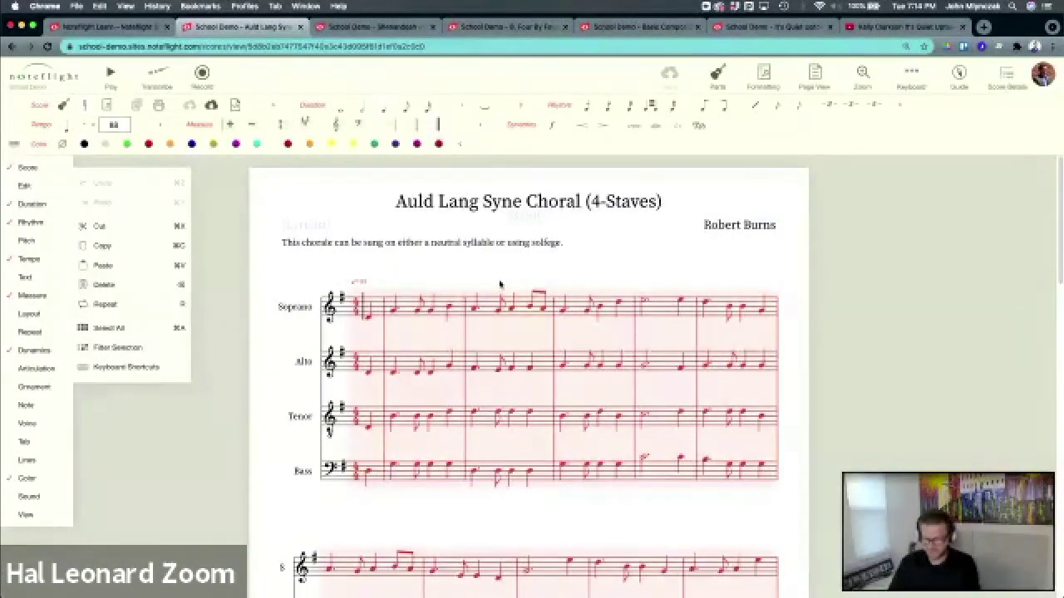
{"action": "key", "text": "Escape"}
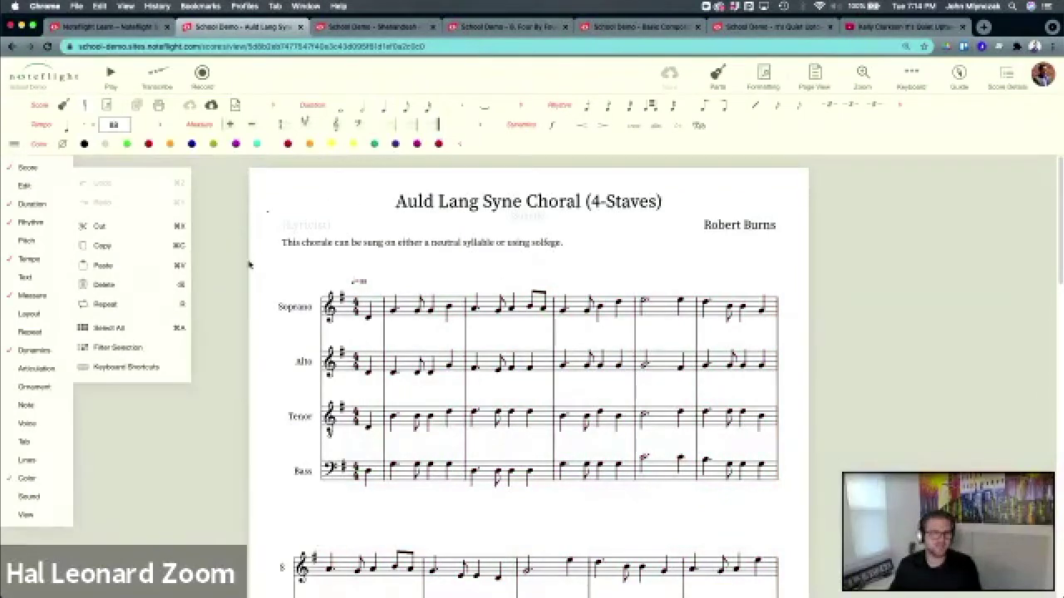
{"action": "mouse_move", "coordinate": [36, 264]}
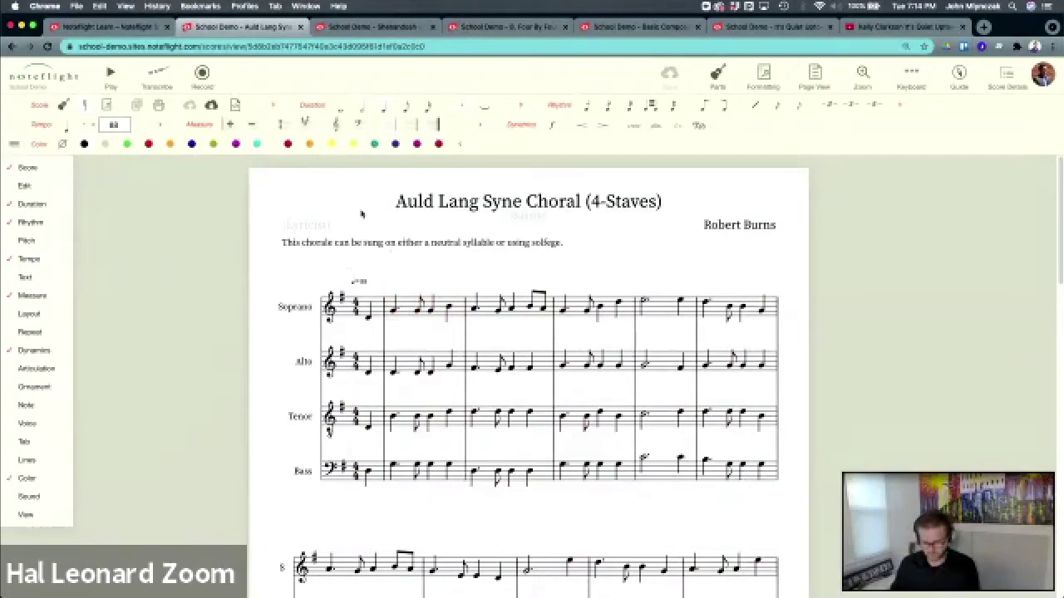
{"action": "key", "text": "ctrl+c"}
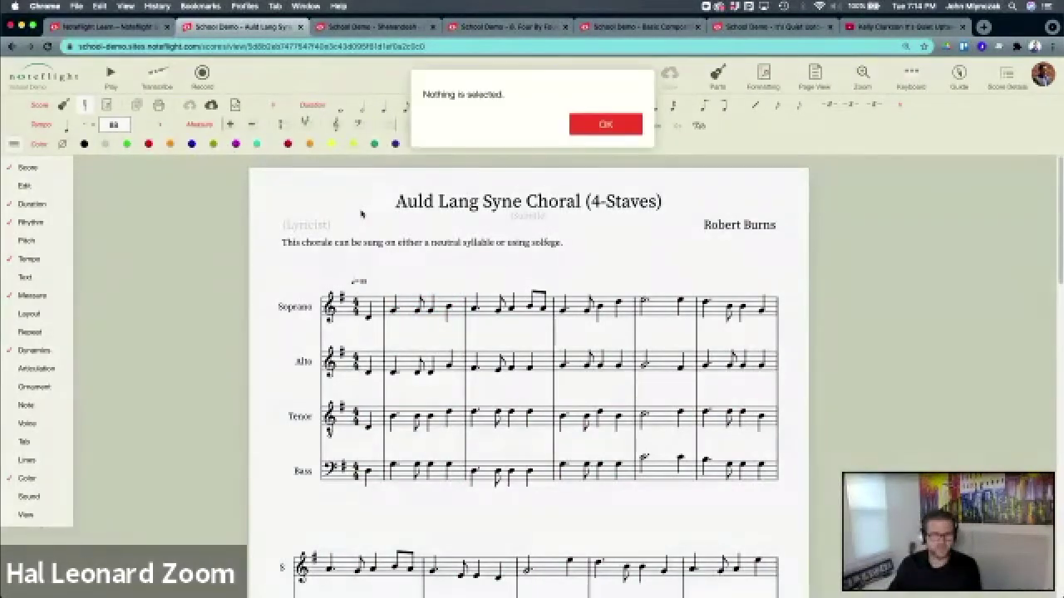
{"action": "left_click", "coordinate": [604, 124]}
{"action": "key", "text": "ctrl+a"}
{"action": "left_click", "coordinate": [447, 260]}
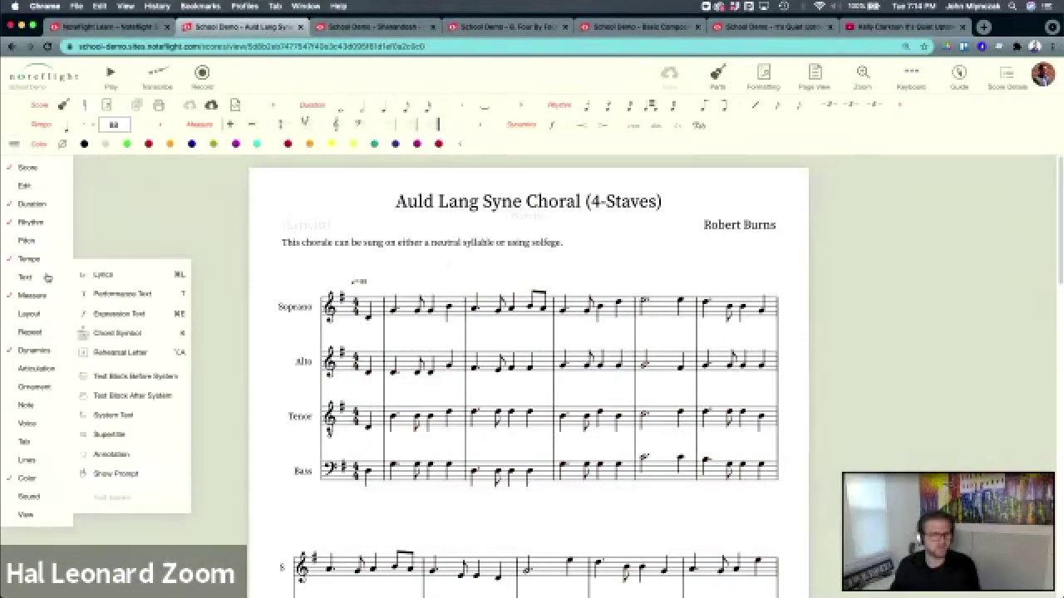
Reopen Keyboard Shortcuts, set Pitch > Transpose to Shift+T, and confirm with Done
{"action": "mouse_move", "coordinate": [25, 185]}
{"action": "left_click", "coordinate": [119, 366]}
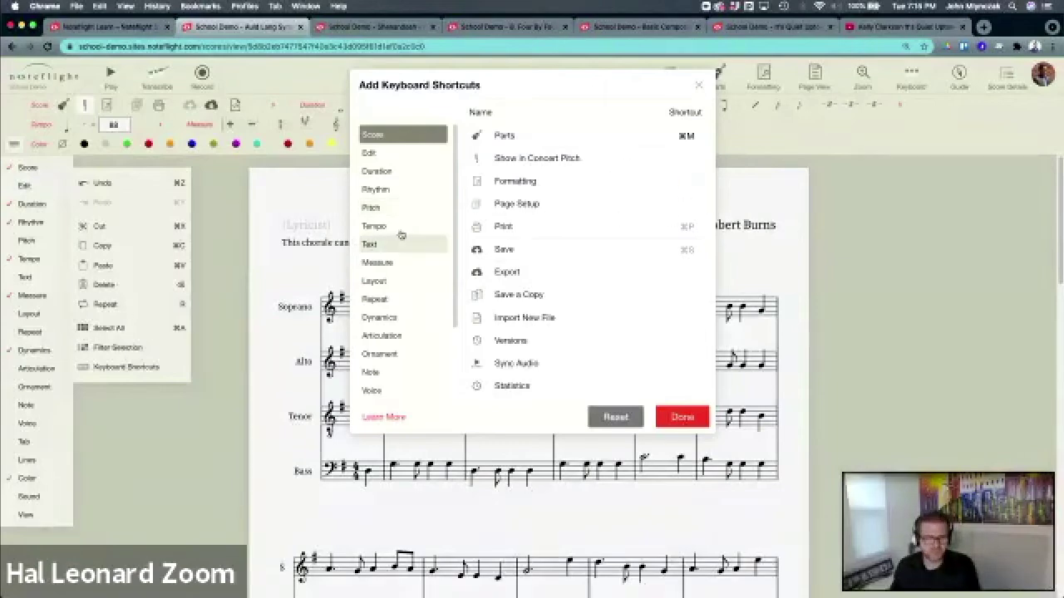
{"action": "left_click", "coordinate": [395, 171]}
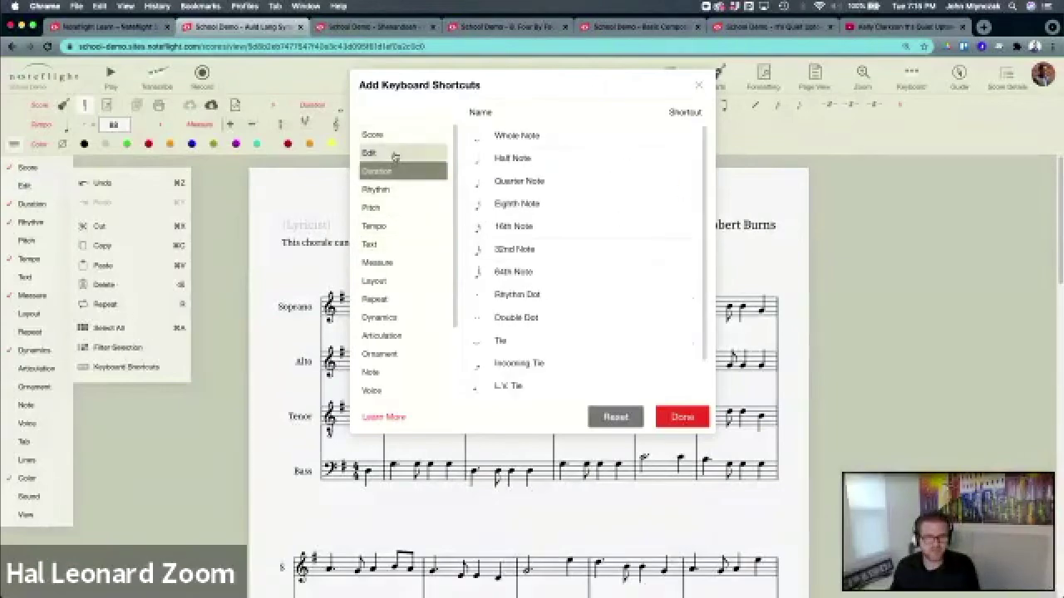
{"action": "left_click", "coordinate": [394, 153]}
{"action": "left_click", "coordinate": [394, 135]}
{"action": "left_click", "coordinate": [392, 208]}
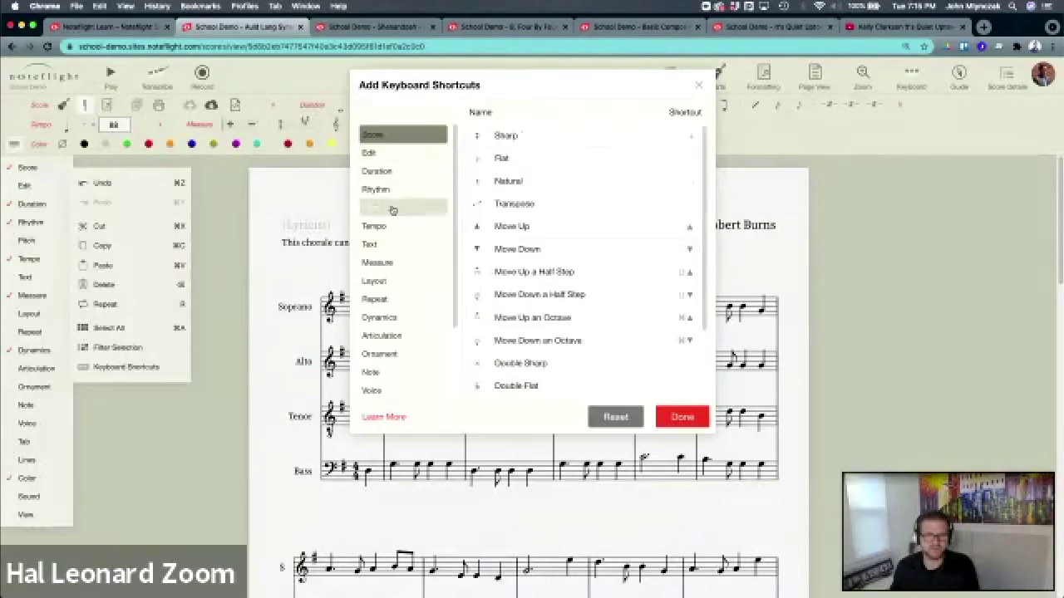
{"action": "left_click", "coordinate": [678, 205]}
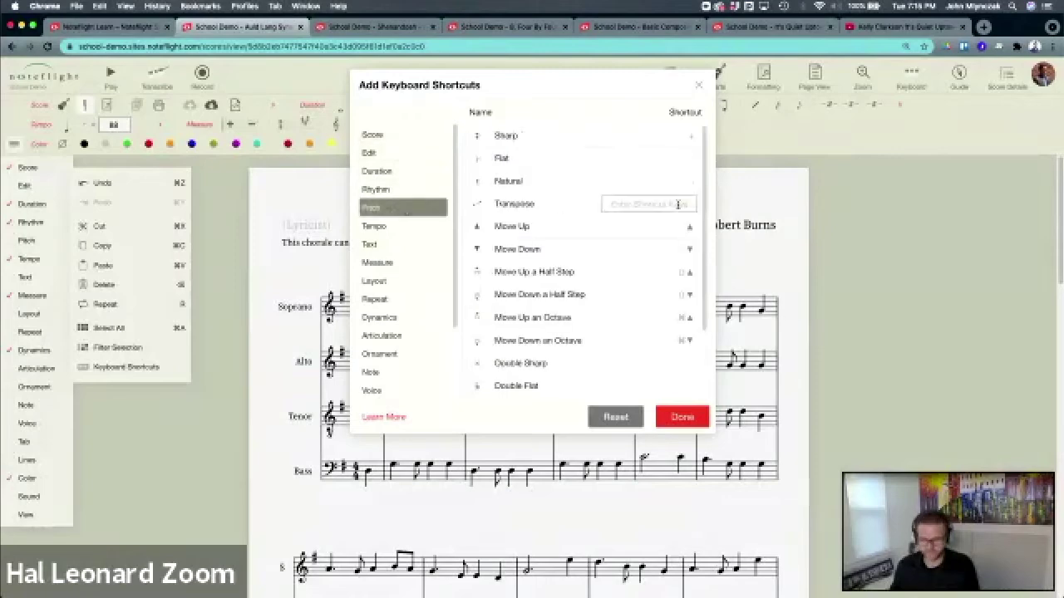
{"action": "key", "text": "shift+t"}
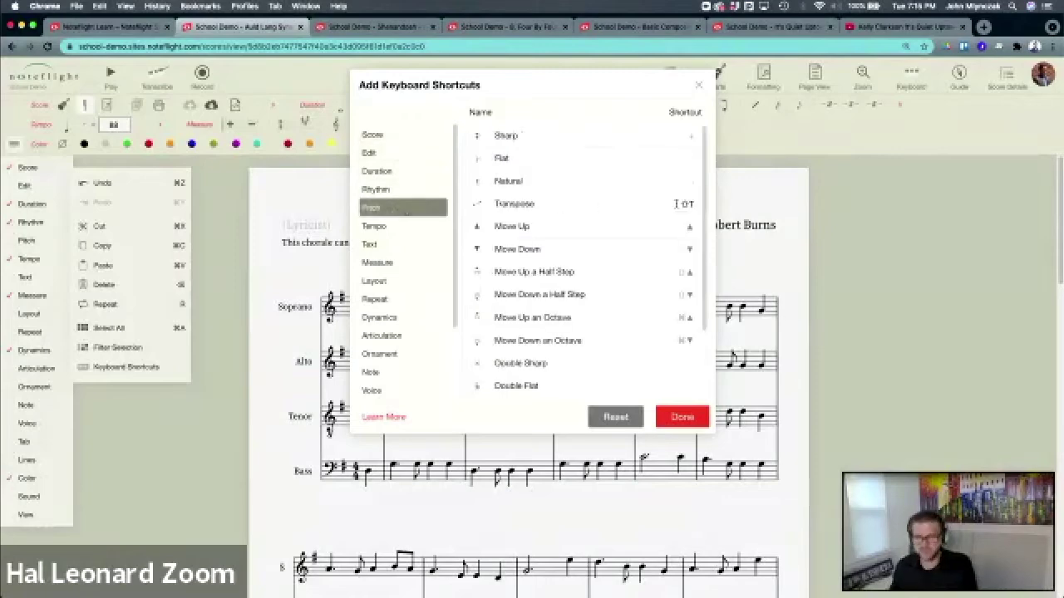
{"action": "left_click", "coordinate": [687, 418]}
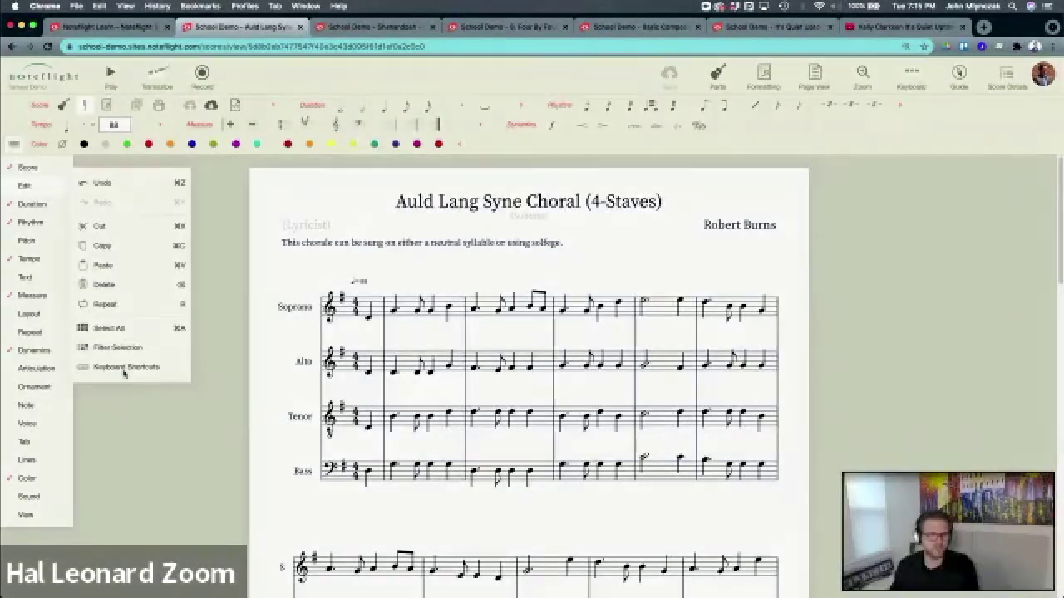
{"action": "left_click", "coordinate": [124, 371]}
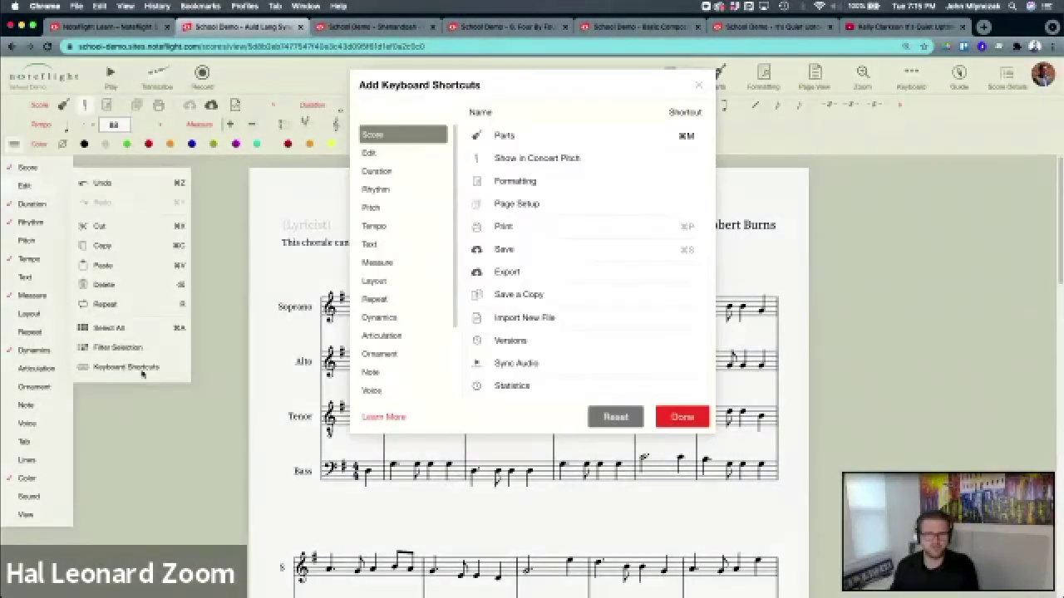
{"action": "left_click", "coordinate": [385, 205]}
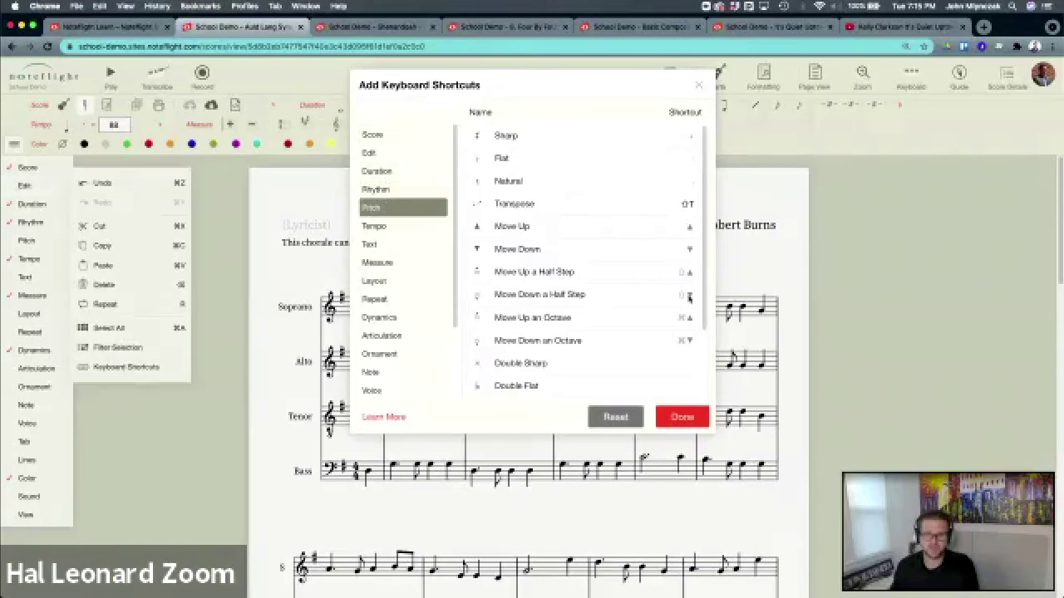
{"action": "left_click", "coordinate": [682, 416]}
{"action": "mouse_move", "coordinate": [24, 218]}
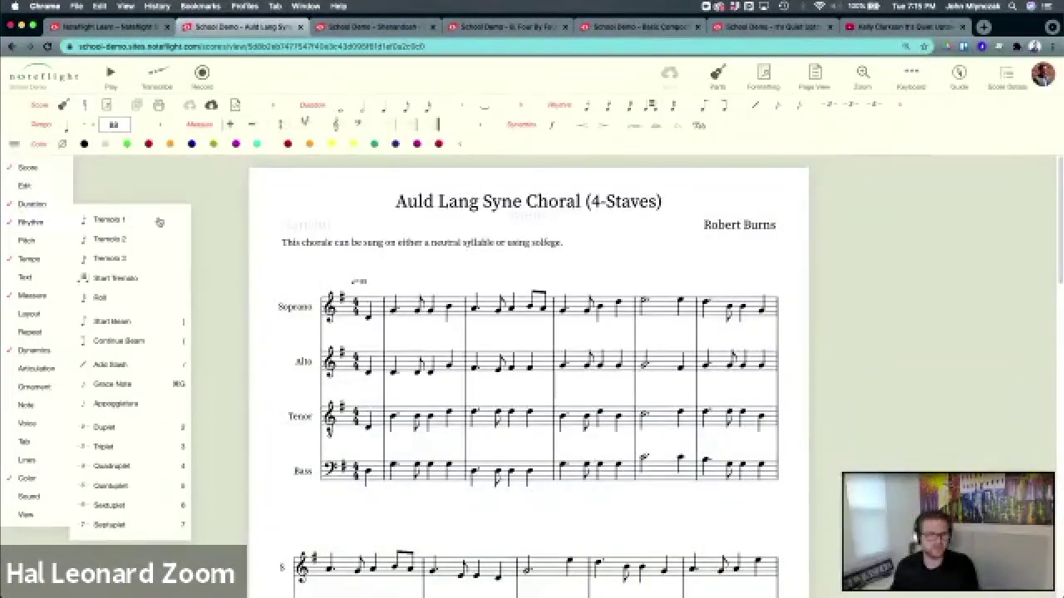
Select the whole score with Cmd+A, open Transpose via Shift+T, then close it without transposing
{"action": "key", "text": "super+a"}
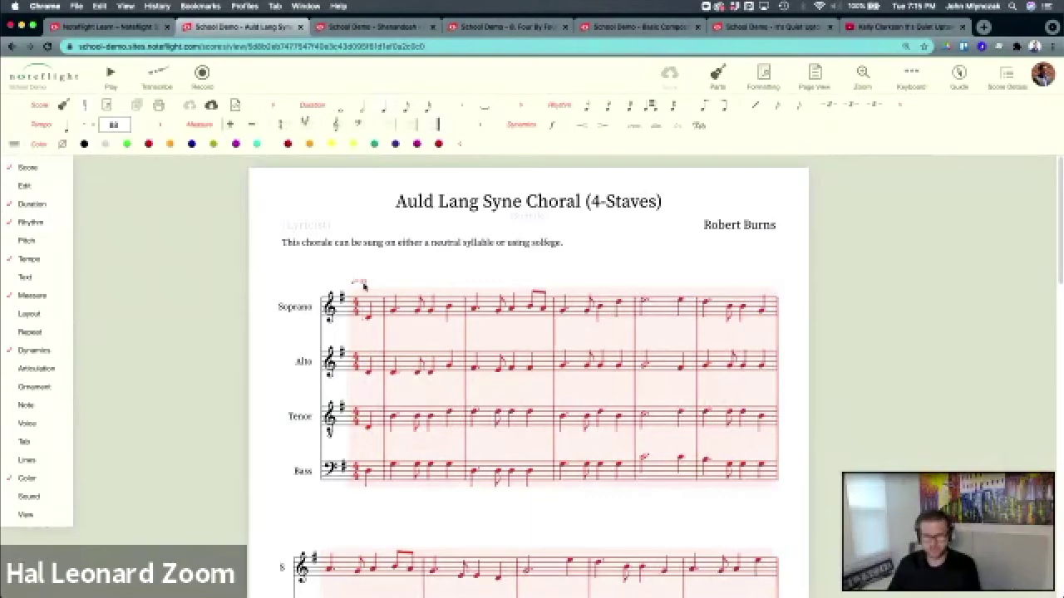
{"action": "key", "text": "shift+t"}
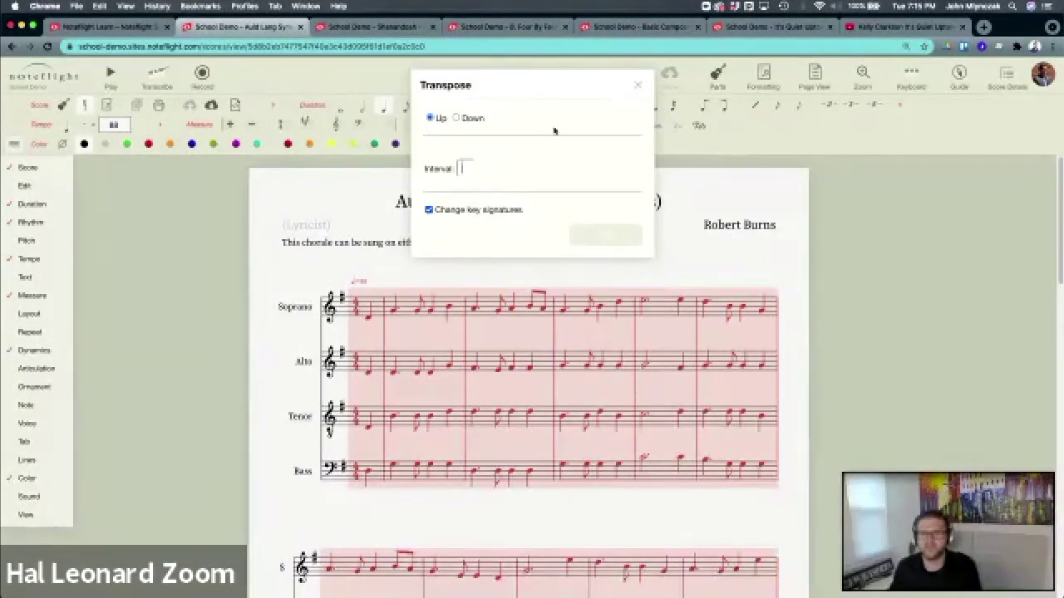
{"action": "left_click", "coordinate": [637, 84]}
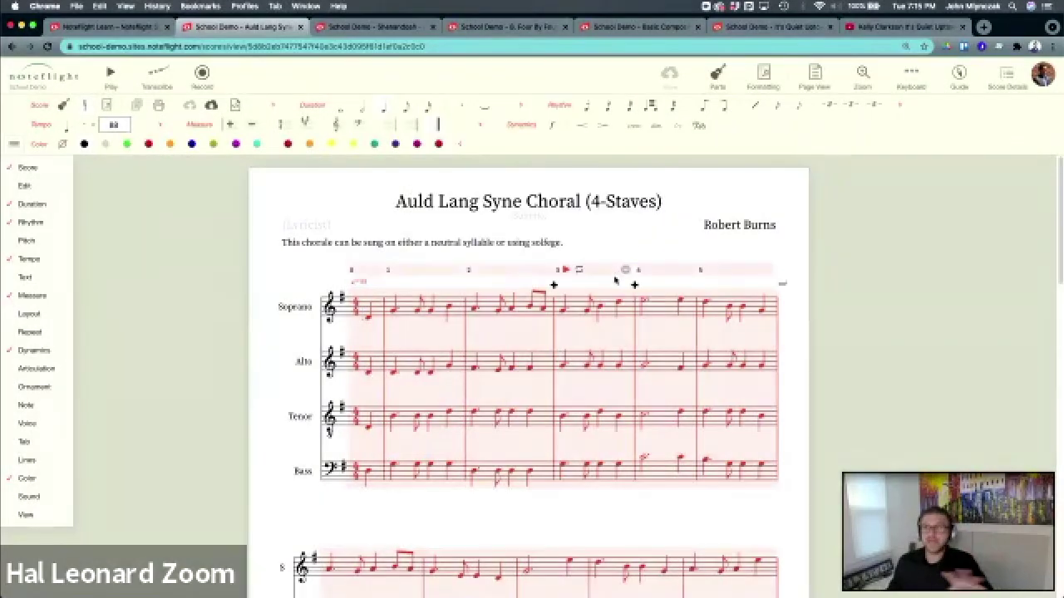
{"action": "mouse_move", "coordinate": [20, 198]}
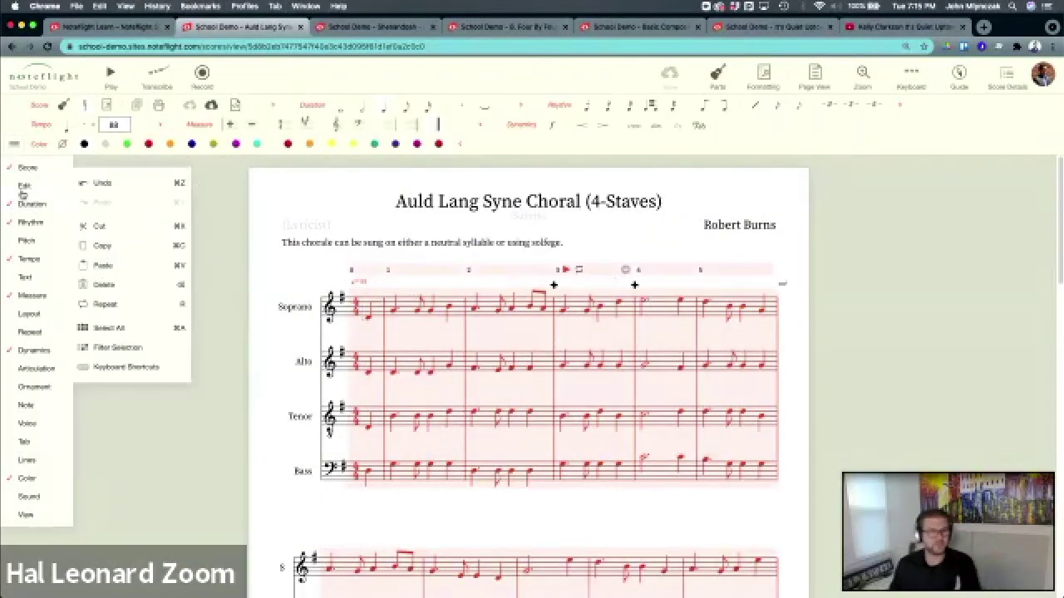
Reopen Edit > Keyboard Shortcuts and follow Learn More to the help article
{"action": "mouse_move", "coordinate": [46, 186]}
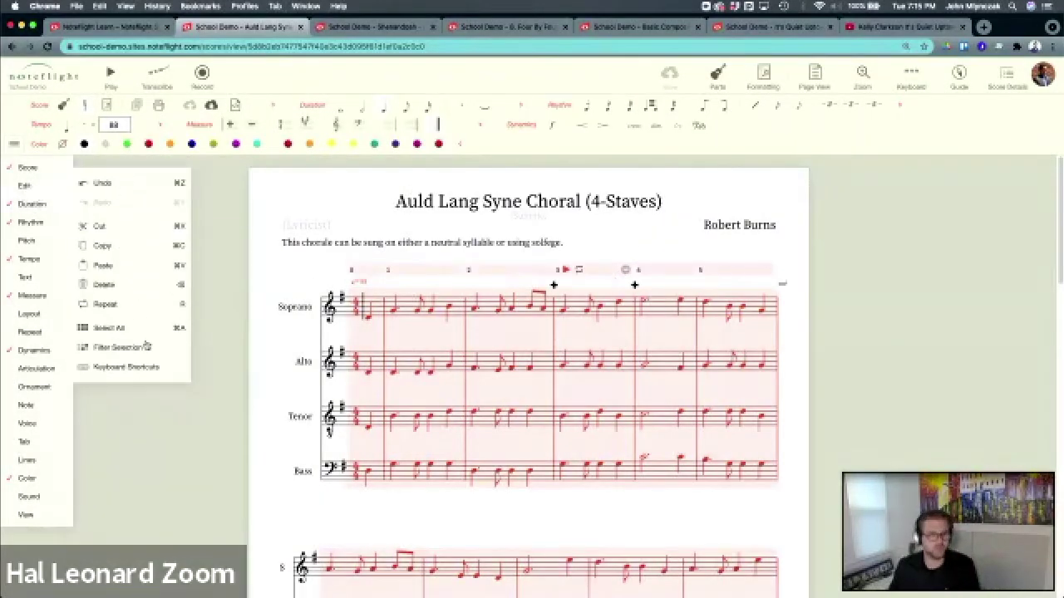
{"action": "left_click", "coordinate": [146, 367]}
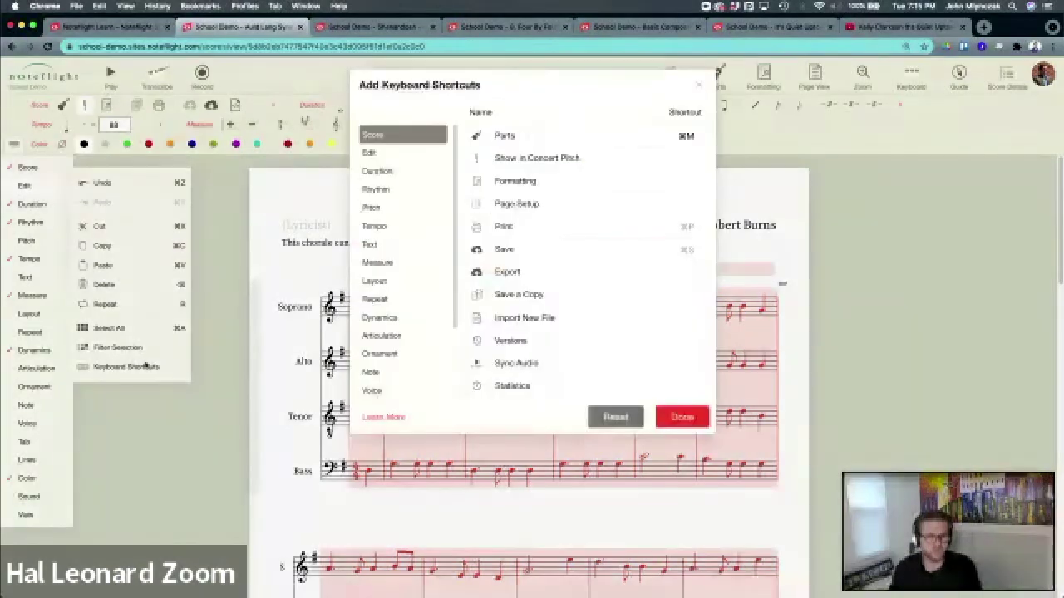
{"action": "left_click", "coordinate": [388, 419]}
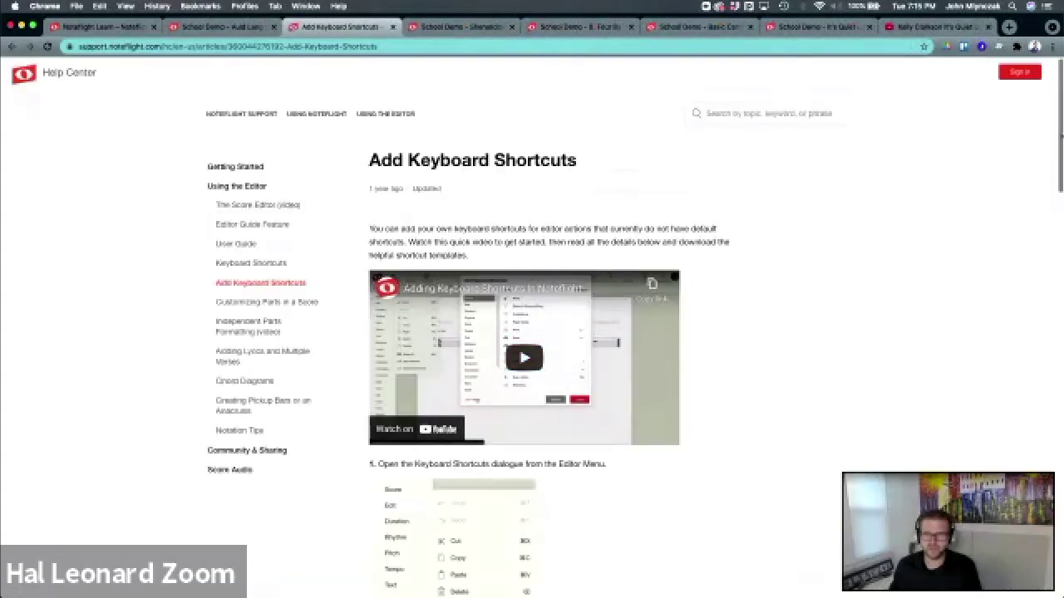
Scroll the Add Keyboard Shortcuts article down toward step 5's template download
{"action": "scroll", "coordinate": [1016, 418], "scroll_direction": "down", "scroll_amount": 10}
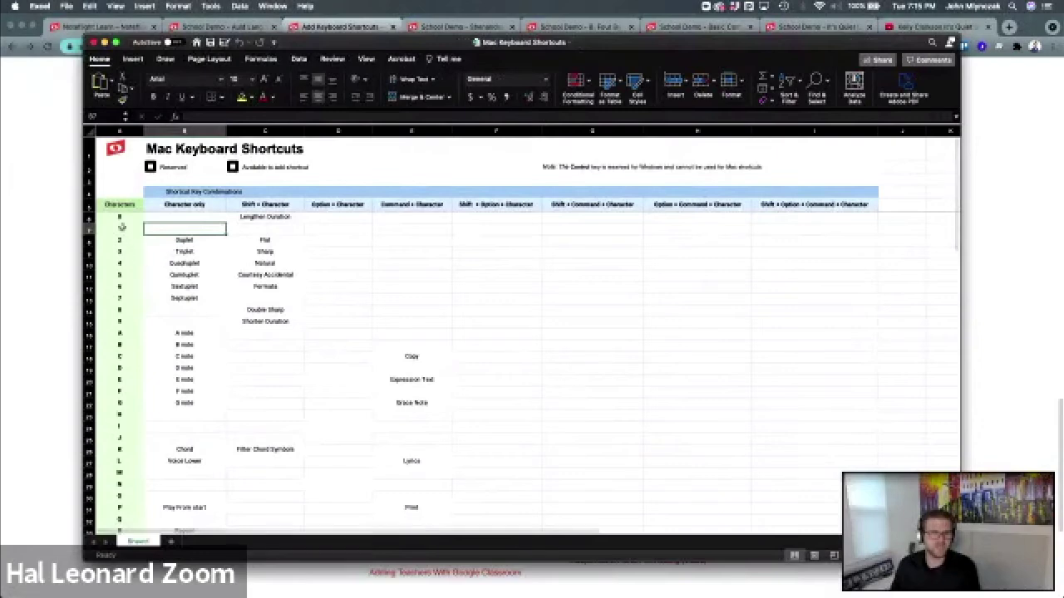
{"action": "scroll", "coordinate": [123, 356], "scroll_direction": "down", "scroll_amount": 5}
{"action": "scroll", "coordinate": [123, 356], "scroll_direction": "down", "scroll_amount": 15}
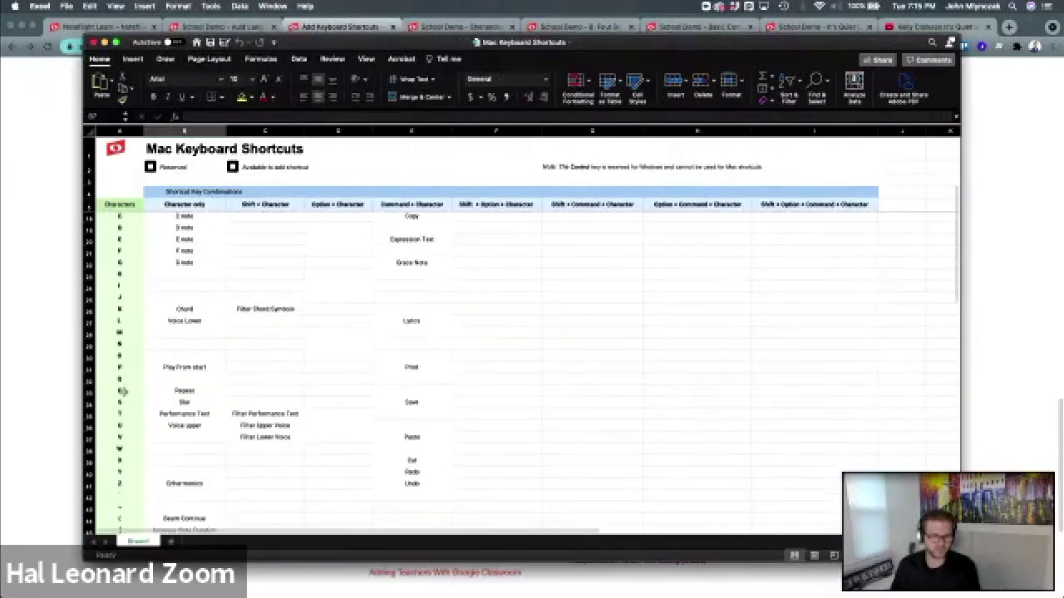
{"action": "scroll", "coordinate": [121, 407], "scroll_direction": "down", "scroll_amount": 4}
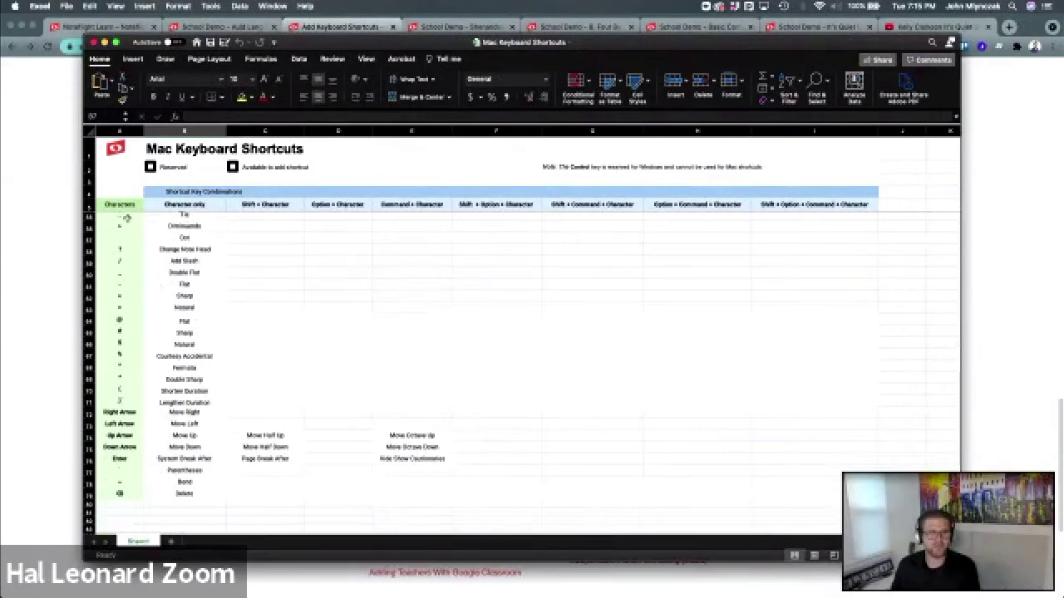
{"action": "scroll", "coordinate": [922, 457], "scroll_direction": "up", "scroll_amount": 3}
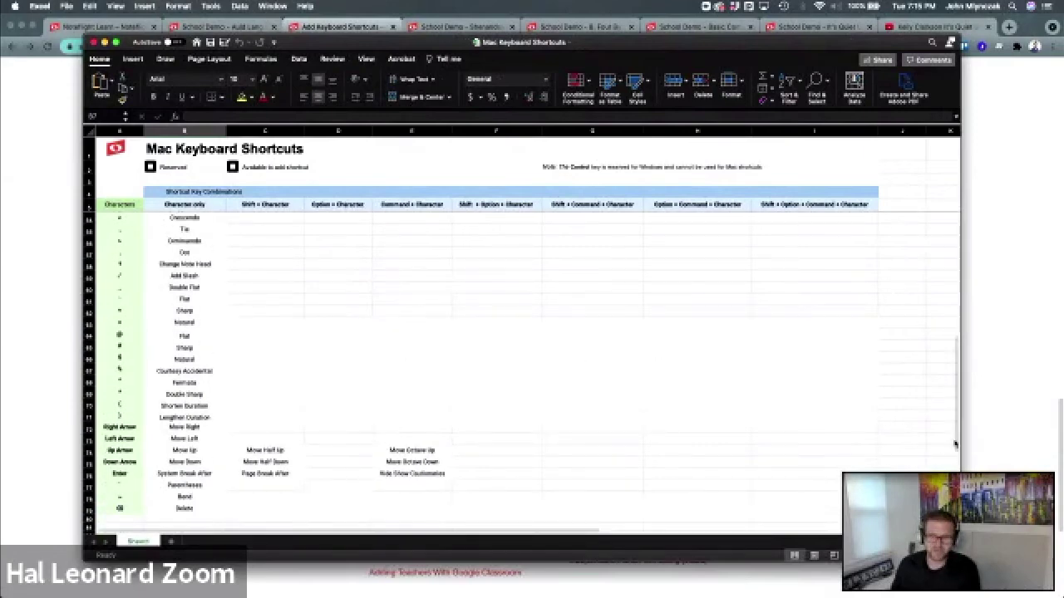
{"action": "scroll", "coordinate": [956, 433], "scroll_direction": "up", "scroll_amount": 3}
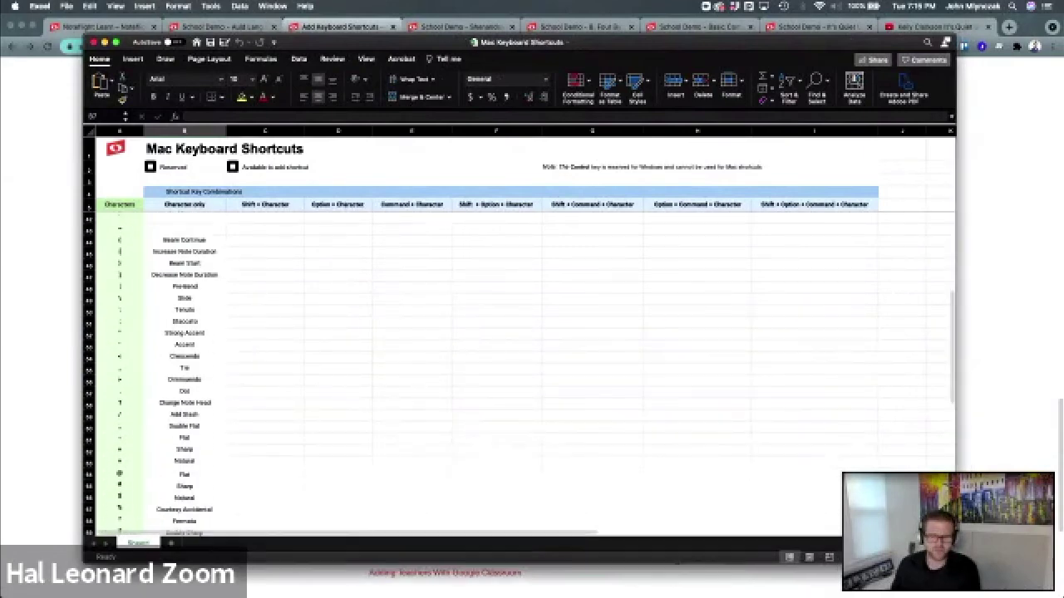
{"action": "left_click_drag", "start_coordinate": [959, 433], "coordinate": [896, 283]}
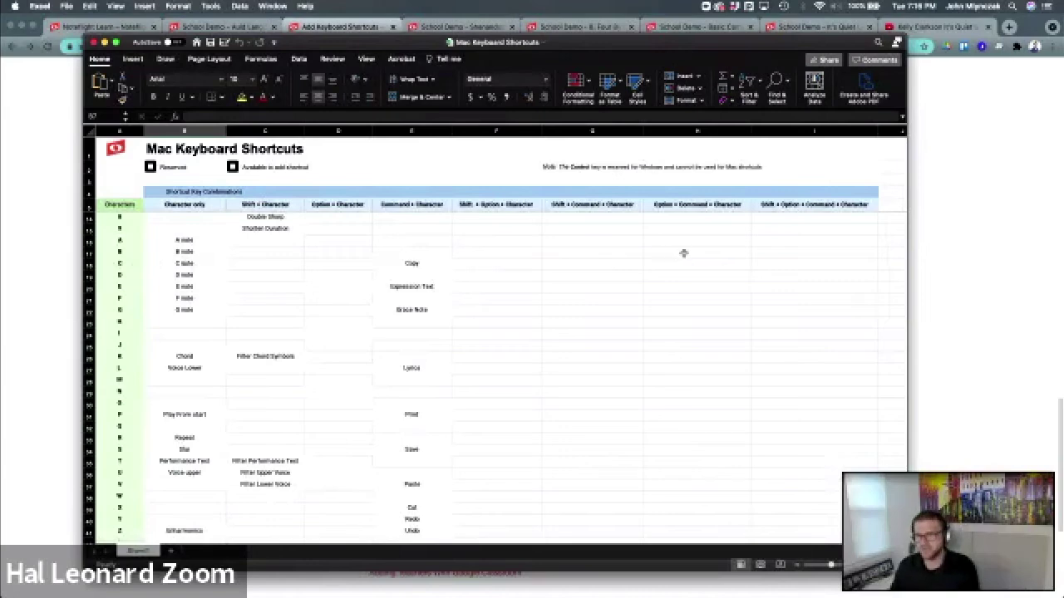
Point out the Shorter Duration, note-name, Chord, Voice Lower and Filter Chord Symbols entries
{"action": "left_click", "coordinate": [396, 262]}
{"action": "left_click", "coordinate": [281, 231]}
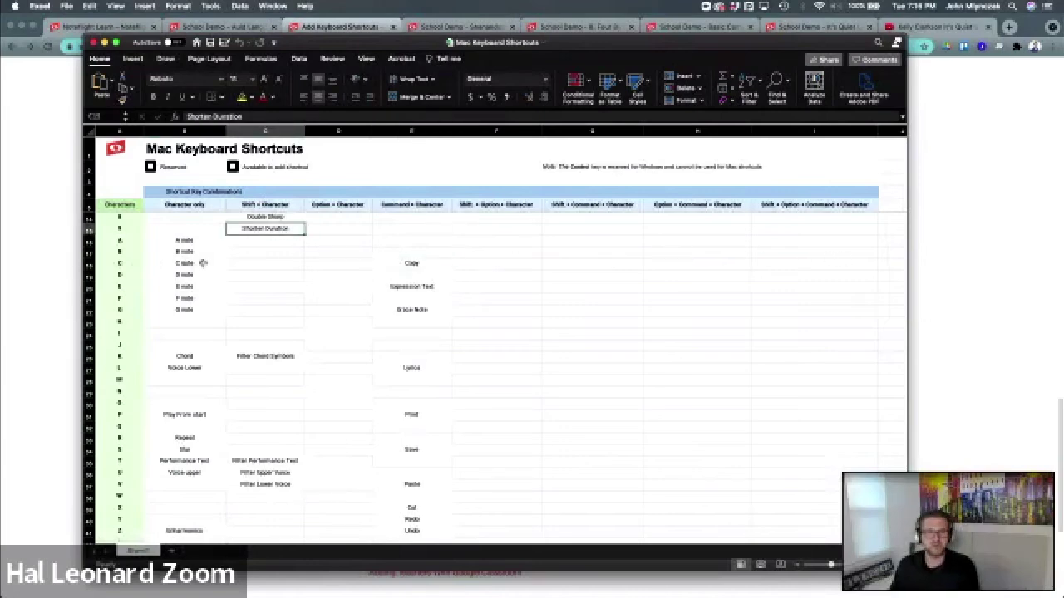
{"action": "left_click", "coordinate": [186, 275]}
{"action": "left_click", "coordinate": [186, 310]}
{"action": "left_click", "coordinate": [184, 355]}
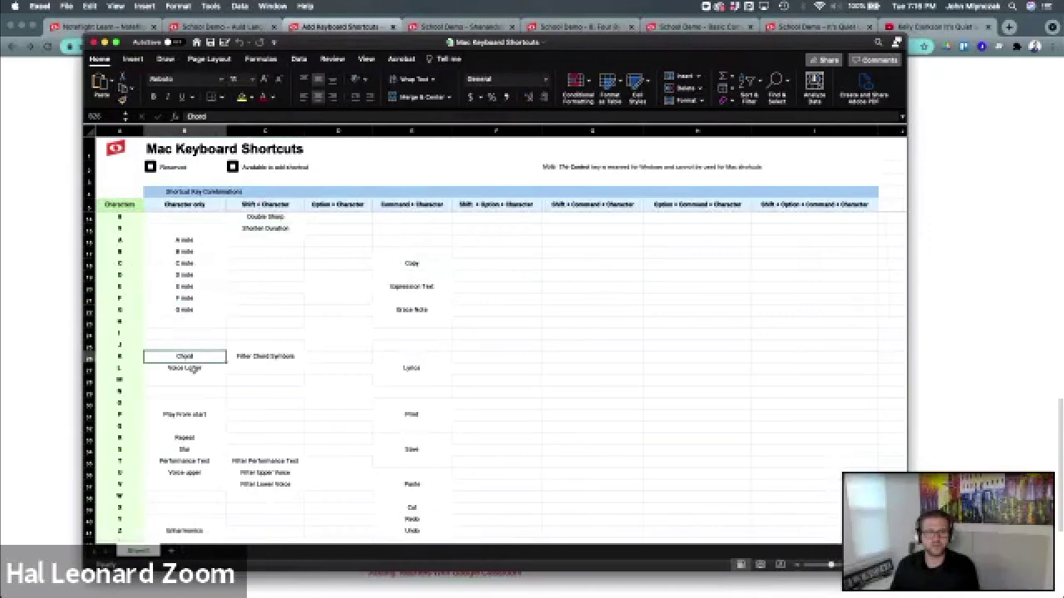
{"action": "left_click", "coordinate": [185, 368]}
{"action": "left_click", "coordinate": [266, 355]}
Type 'Transpo' into D26, erase it, and close the workbook choosing Don't Save
{"action": "left_click", "coordinate": [309, 357]}
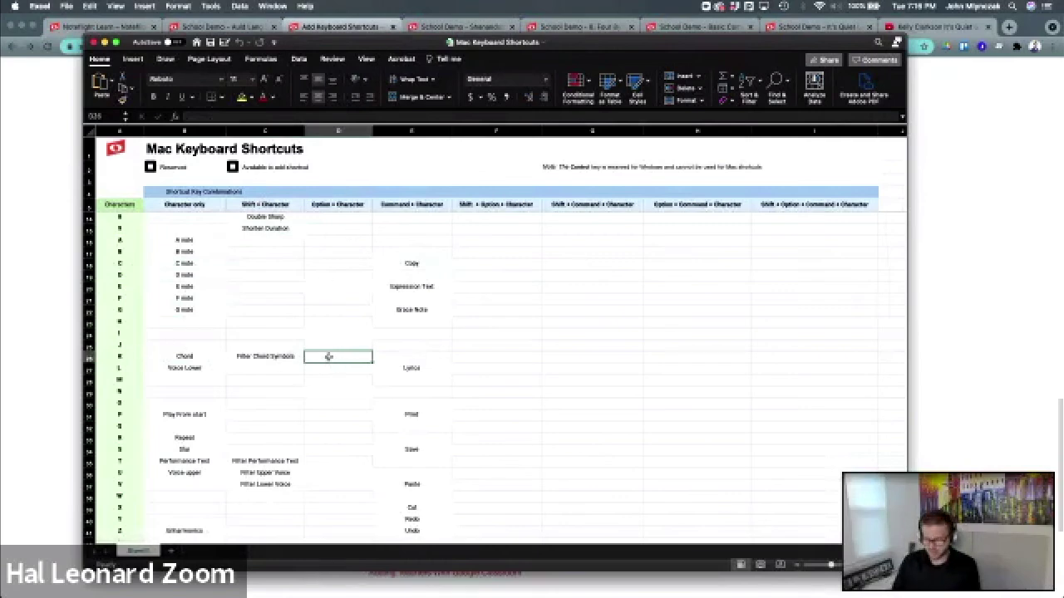
{"action": "type", "text": "Transpo"}
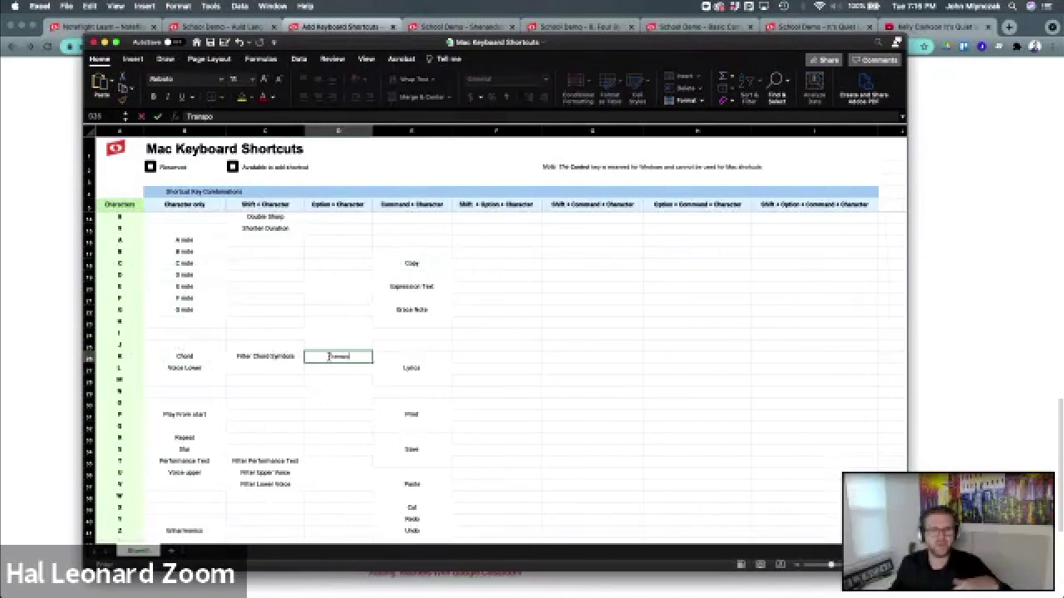
{"action": "key", "text": "BackSpace"}
{"action": "key", "text": "BackSpace"}
{"action": "key", "text": "BackSpace"}
{"action": "key", "text": "BackSpace"}
{"action": "key", "text": "BackSpace"}
{"action": "key", "text": "BackSpace"}
{"action": "key", "text": "BackSpace"}
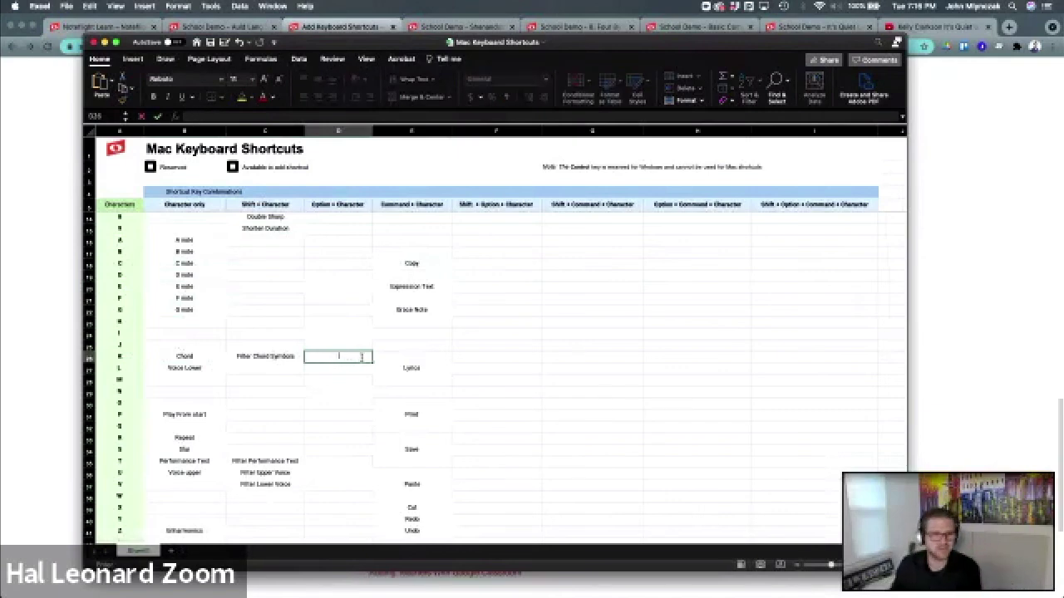
{"action": "left_click", "coordinate": [94, 42]}
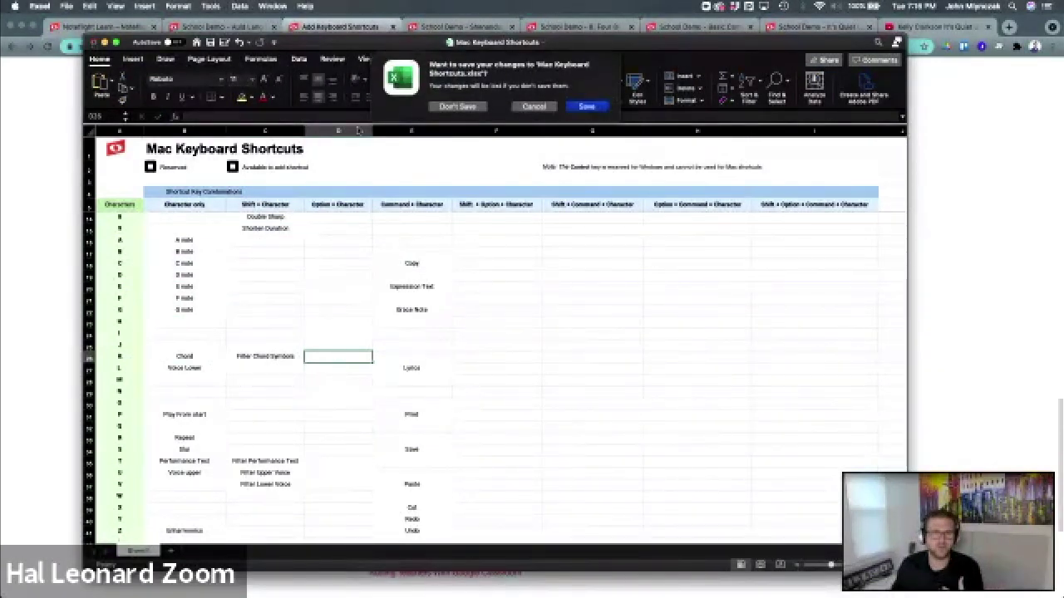
{"action": "left_click", "coordinate": [446, 106]}
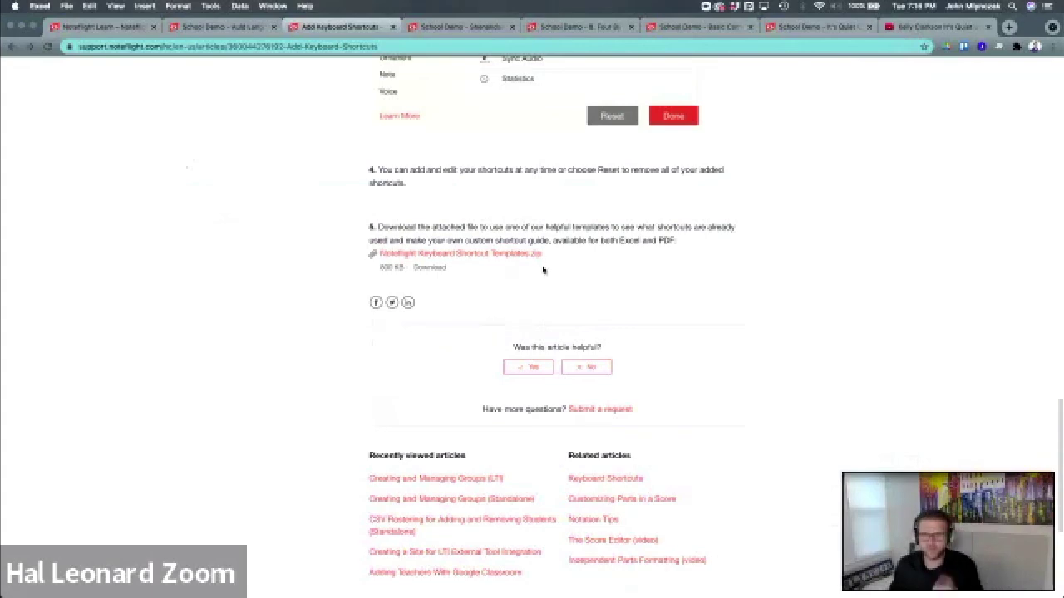